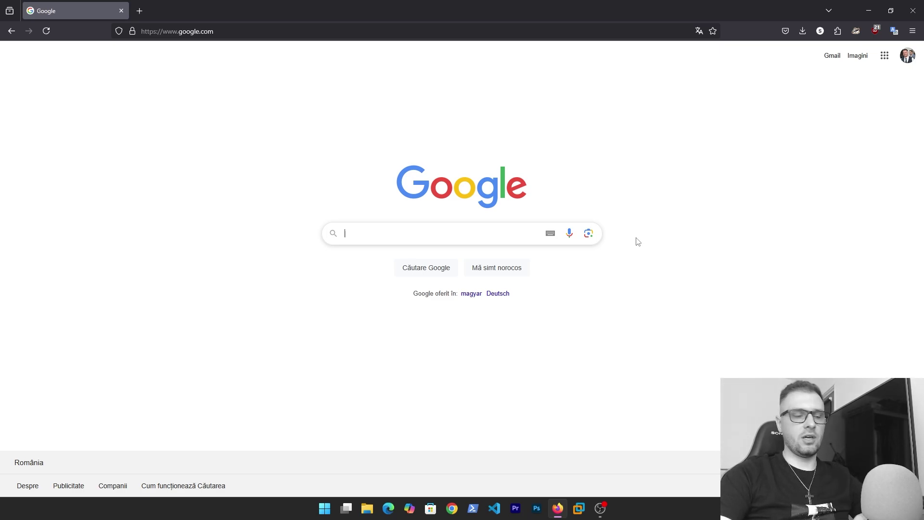
Search Google for "emuyuzu" and open the Yuzu Nintendo Switch Emulator Download page on emuyuzu.com
text(emu)
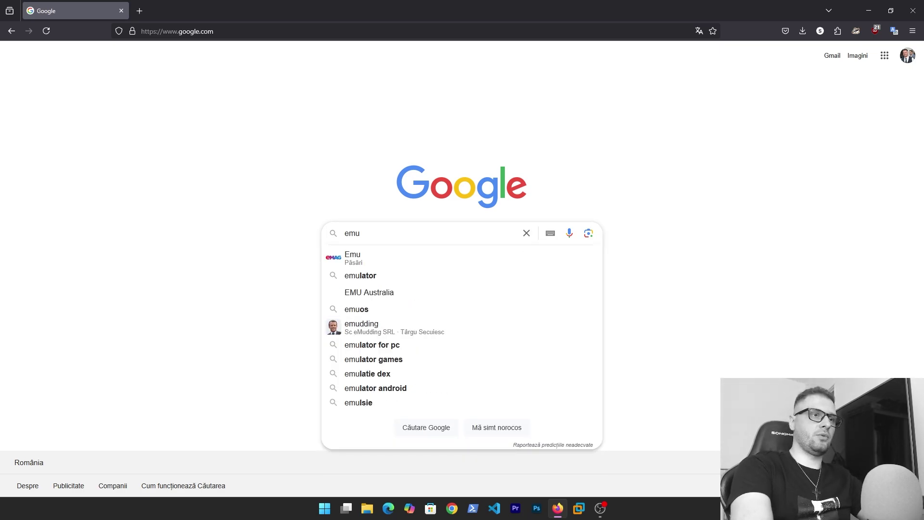
text(yuzu)
key(Return)
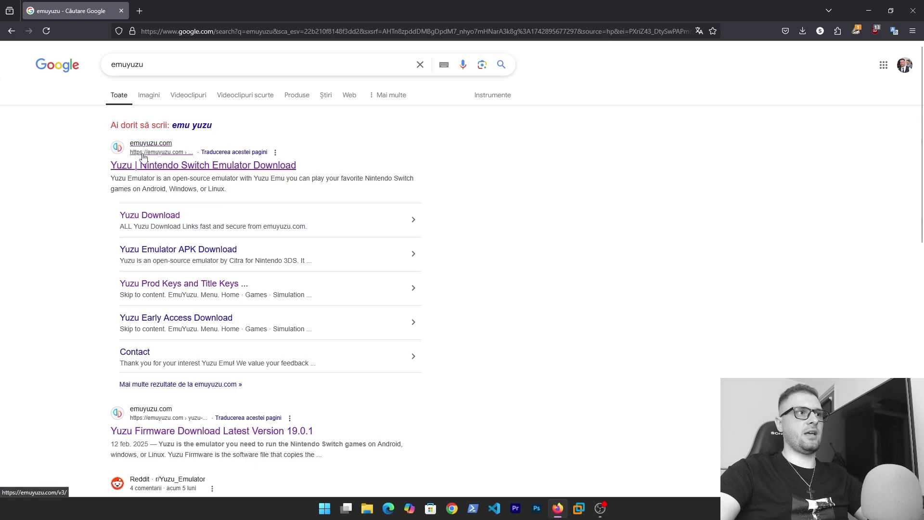
click(146, 167)
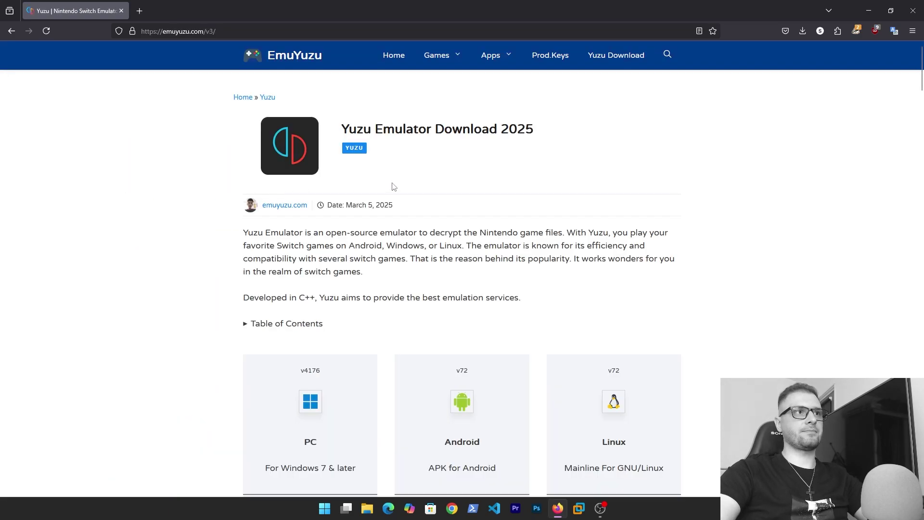
Examine the emulator page's introduction and its PC, Android and Linux download options
scroll(394, 187, down, 5)
scroll(394, 187, up, 5)
scroll(404, 212, down, 4)
scroll(418, 239, up, 4)
scroll(351, 258, down, 6)
scroll(367, 253, up, 5)
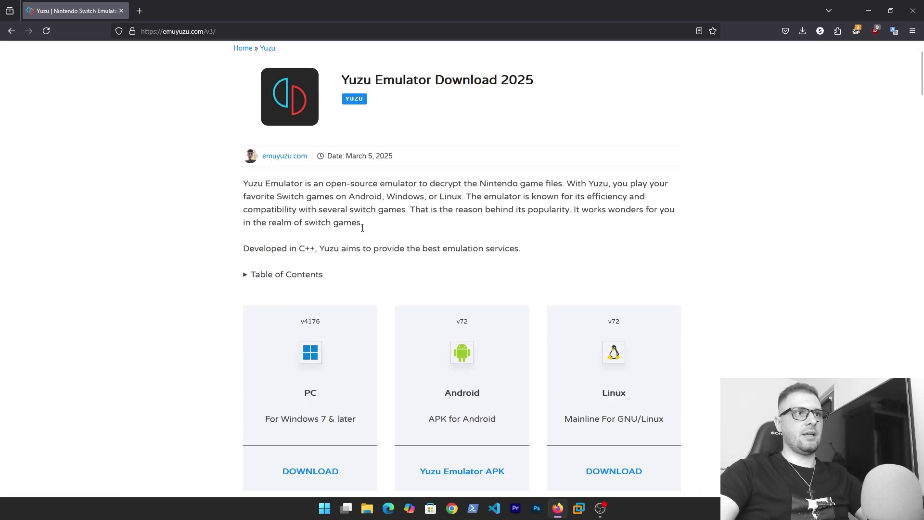
scroll(347, 320, down, 3)
drag(303, 245, 303, 245)
click(316, 247)
click(321, 247)
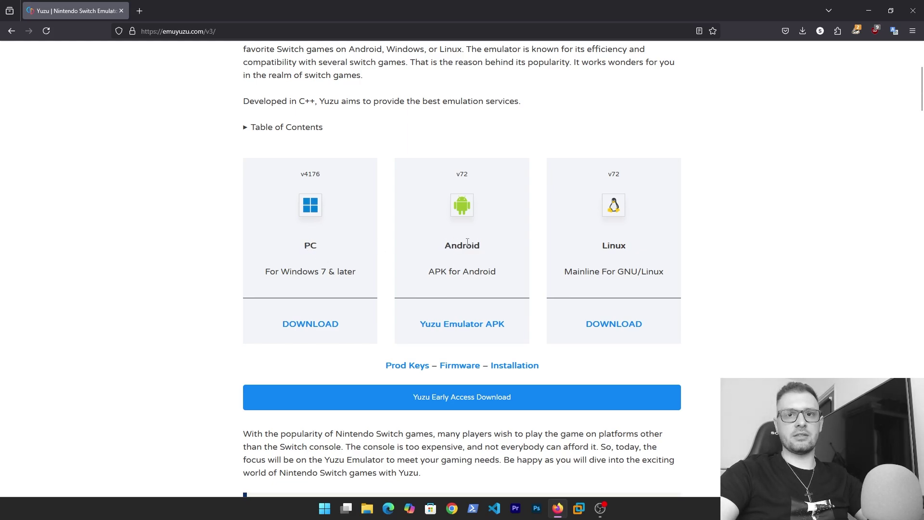
double_click(614, 245)
click(630, 251)
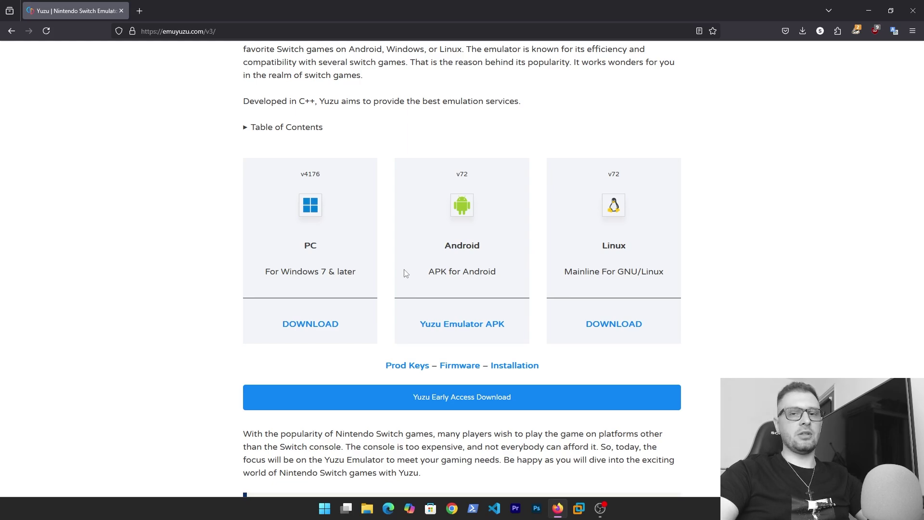
Go to the PC download page and download the Yuzu Windows build
click(310, 324)
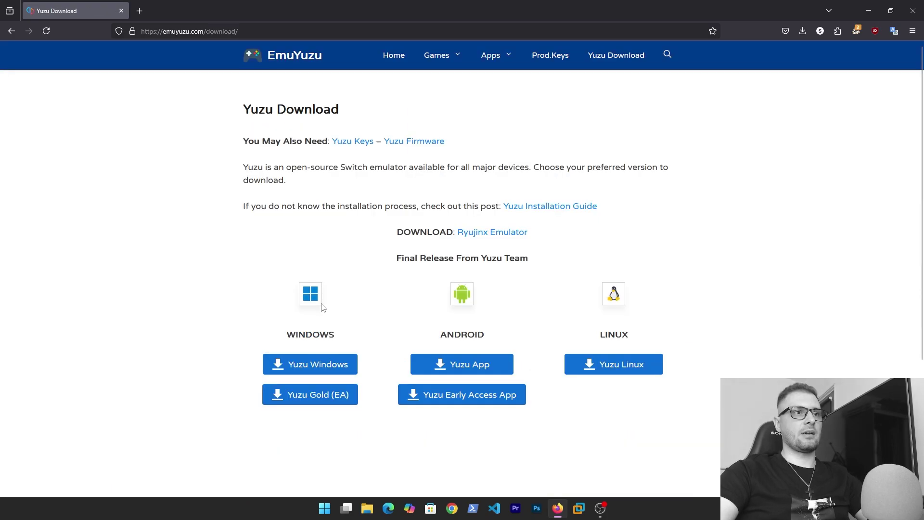
scroll(311, 308, down, 2)
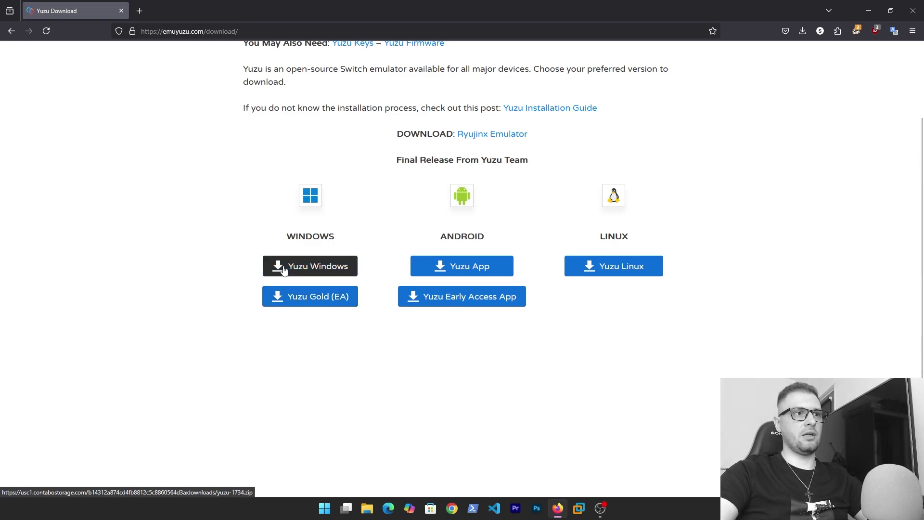
click(330, 271)
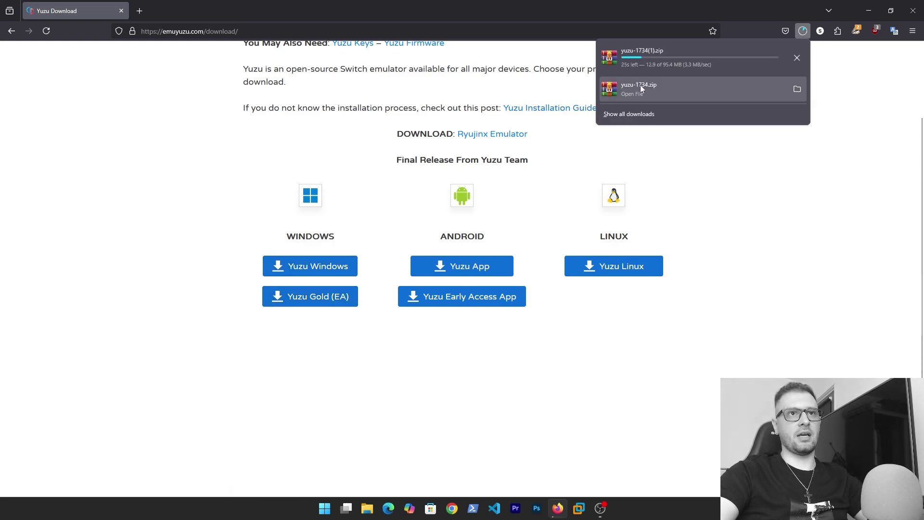
Open the downloaded archive yuzu-1734(1).zip and dismiss the WinRAR licence reminder
scroll(430, 188, up, 1)
scroll(426, 194, up, 1)
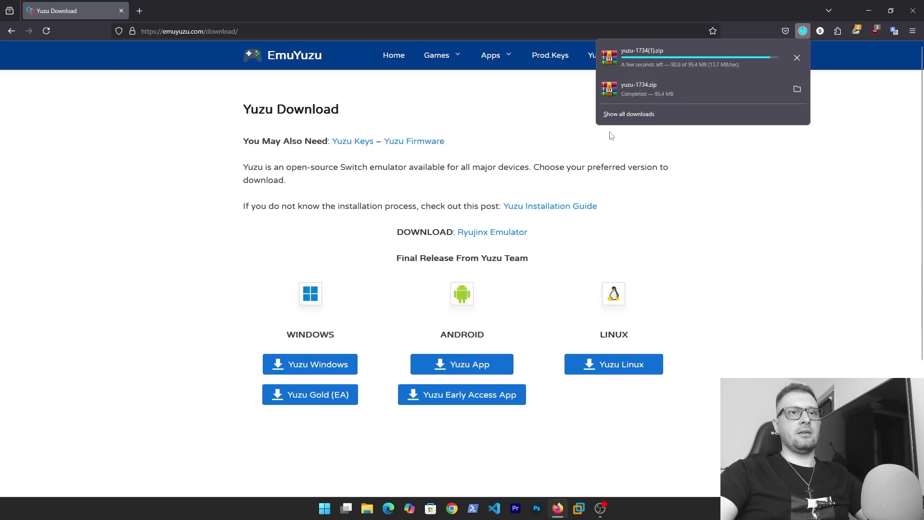
click(643, 63)
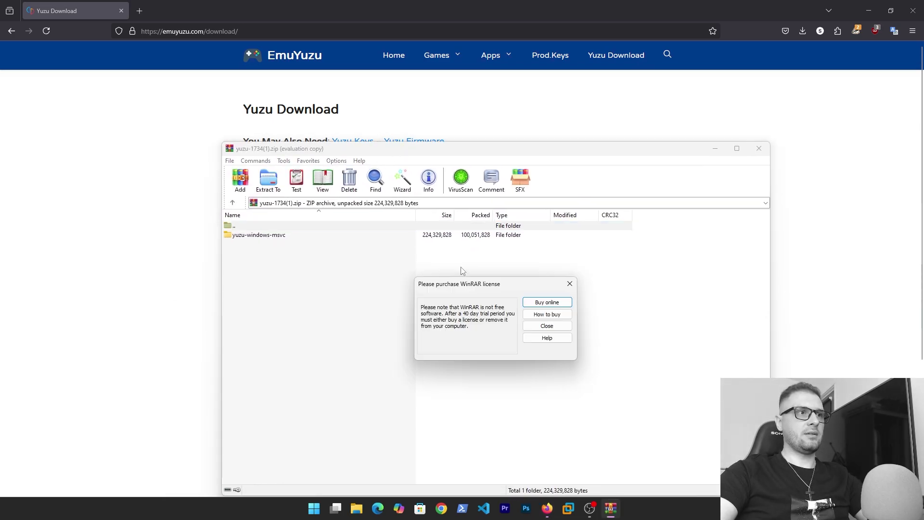
click(570, 283)
click(255, 235)
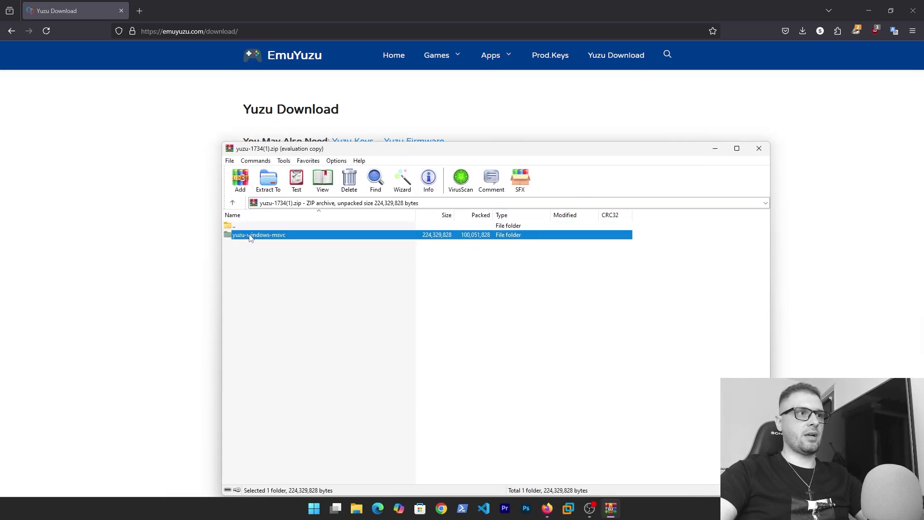
click(281, 181)
scroll(520, 326, down, 3)
click(540, 322)
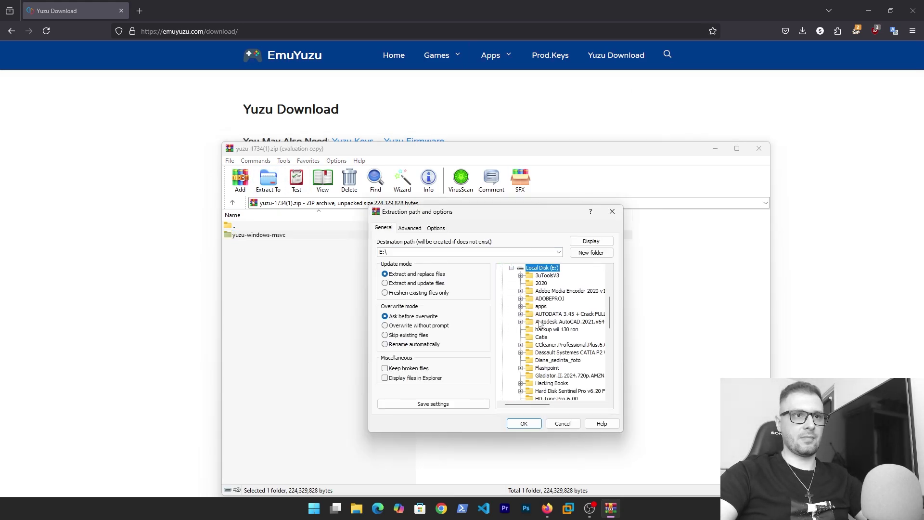
scroll(539, 324, down, 6)
scroll(537, 319, up, 4)
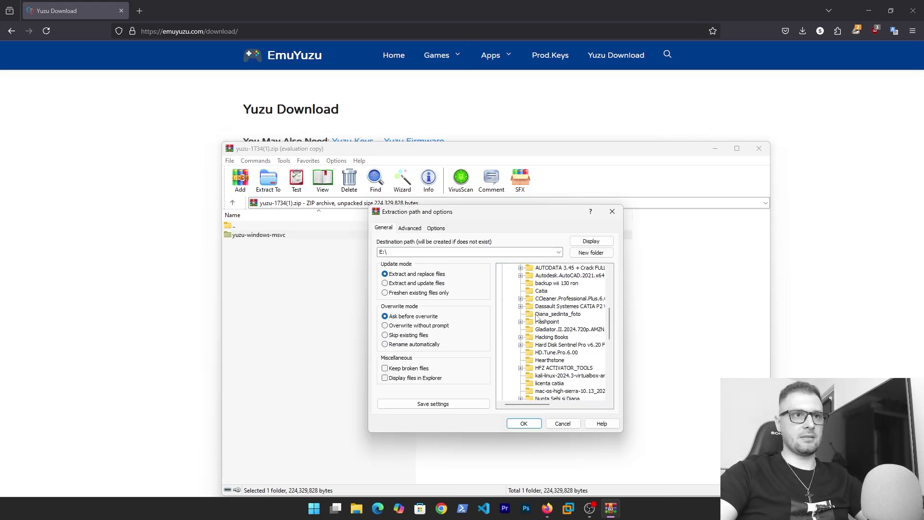
click(563, 423)
Minimize the browser and the archive window, reposition the yuzu-windows-msvc folder on the desktop and open it
click(863, 5)
click(863, 5)
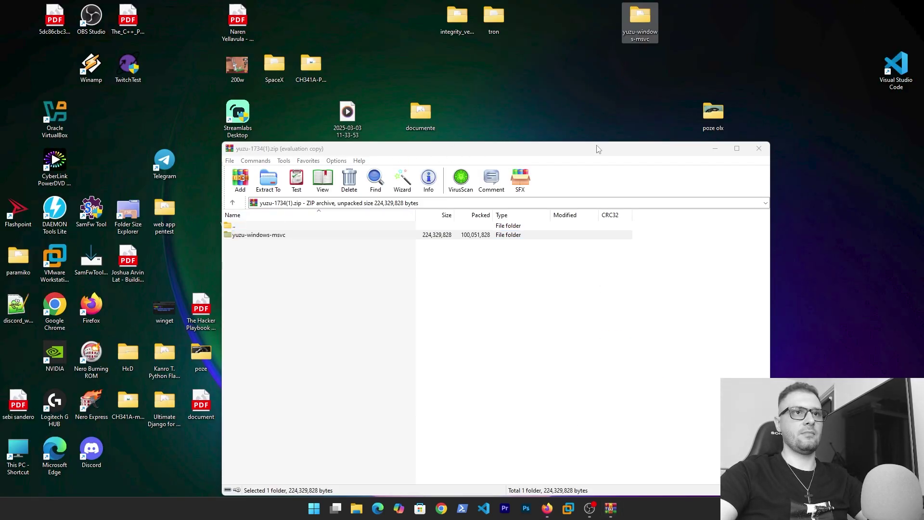
click(716, 149)
drag(645, 28, 644, 86)
double_click(640, 77)
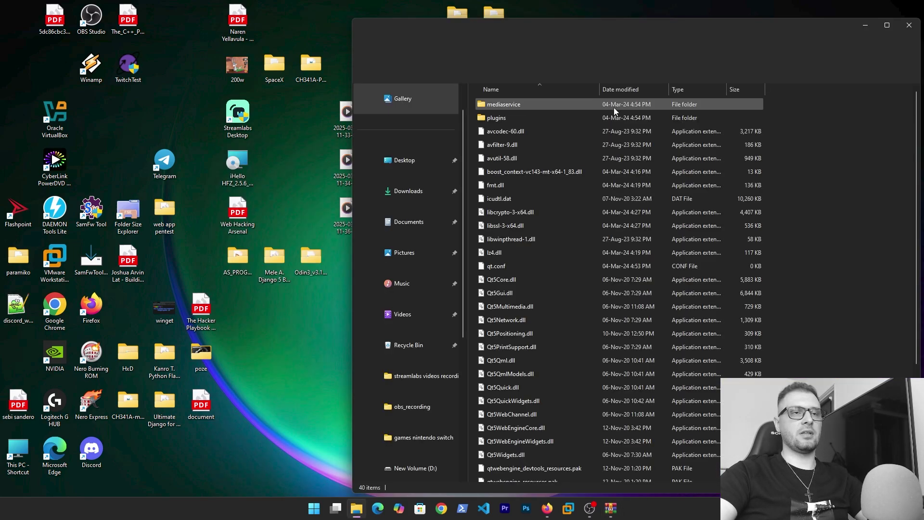
Launch the yuzu application from the yuzu-windows-msvc folder and allow it to run despite the unverified publisher
drag(501, 29, 407, 20)
scroll(427, 157, down, 1)
scroll(439, 181, up, 3)
scroll(485, 250, down, 6)
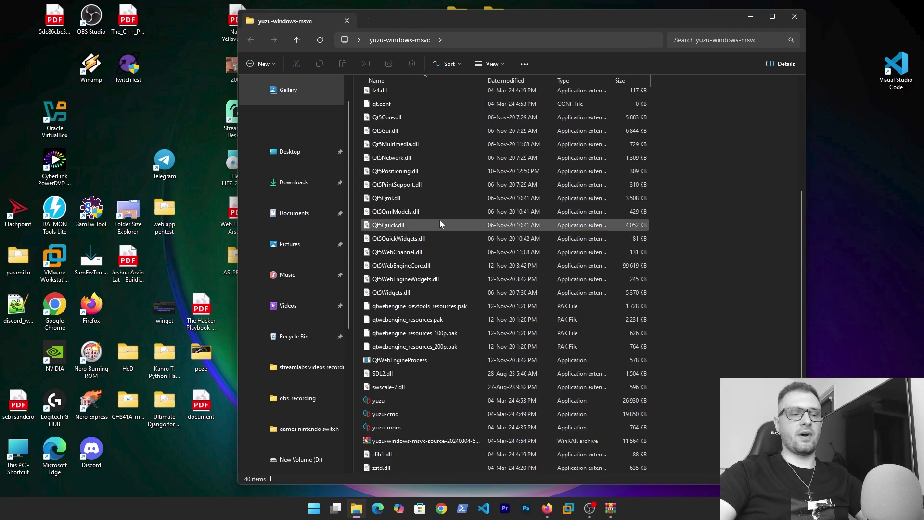
click(377, 406)
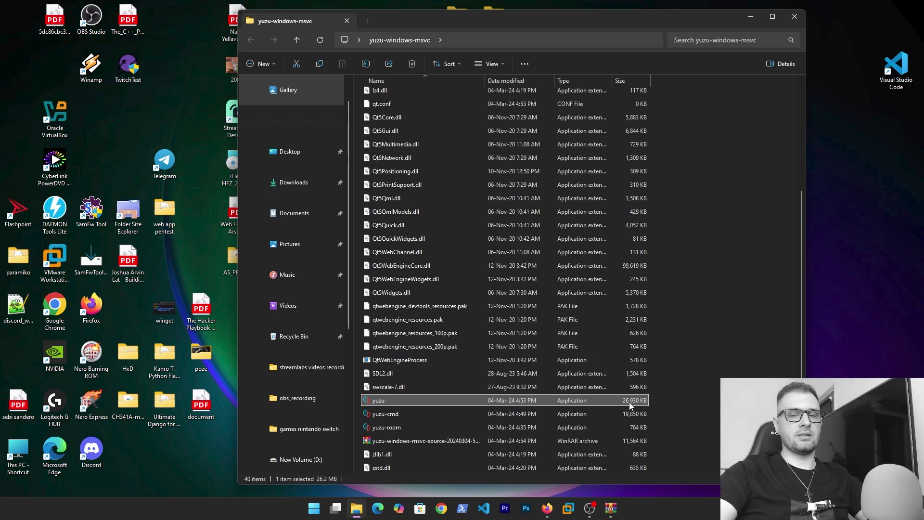
double_click(378, 402)
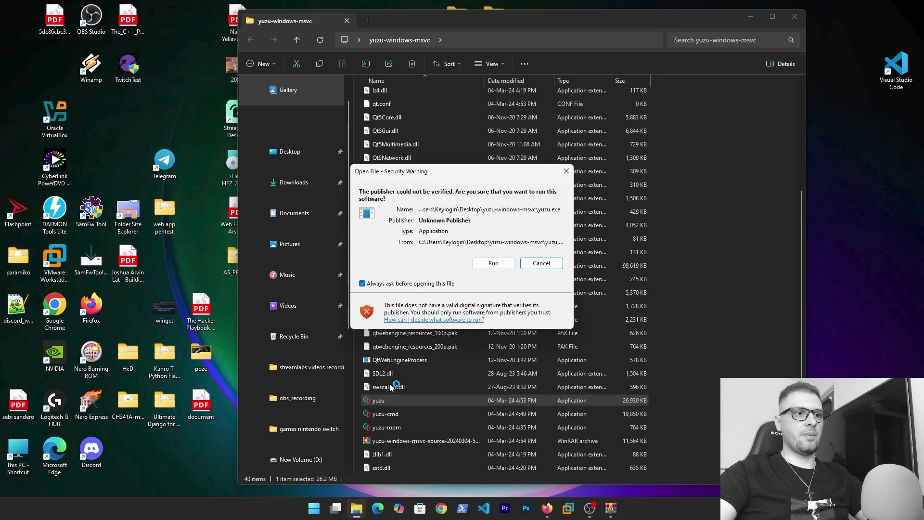
click(495, 263)
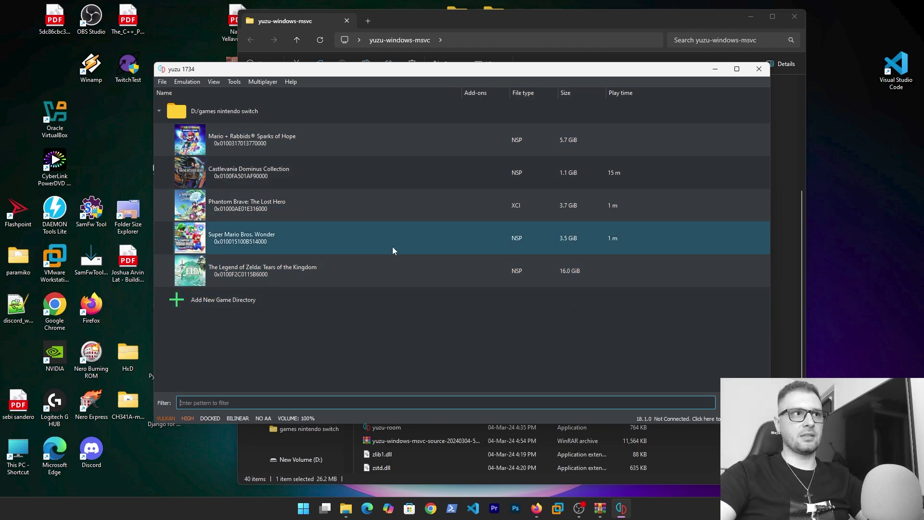
Remove the "D:/games nintendo switch" game directory from the emulator's game list
click(165, 113)
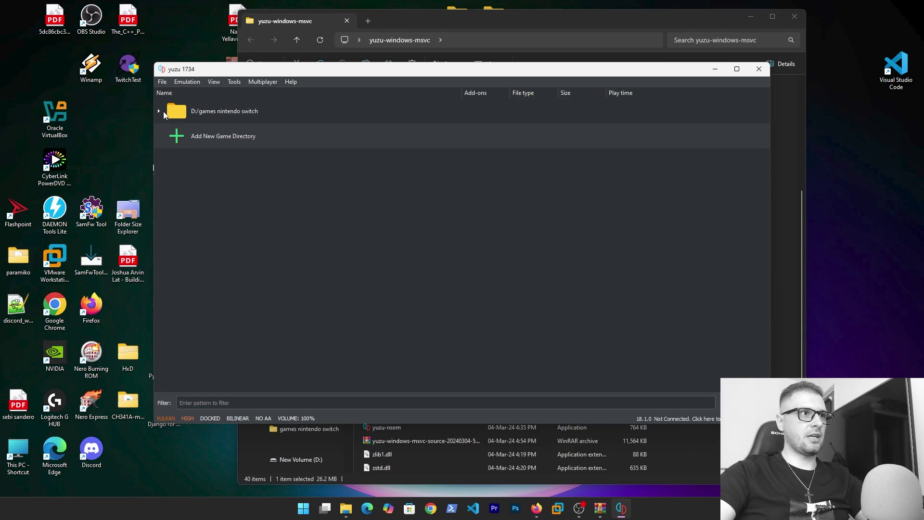
right_click(221, 111)
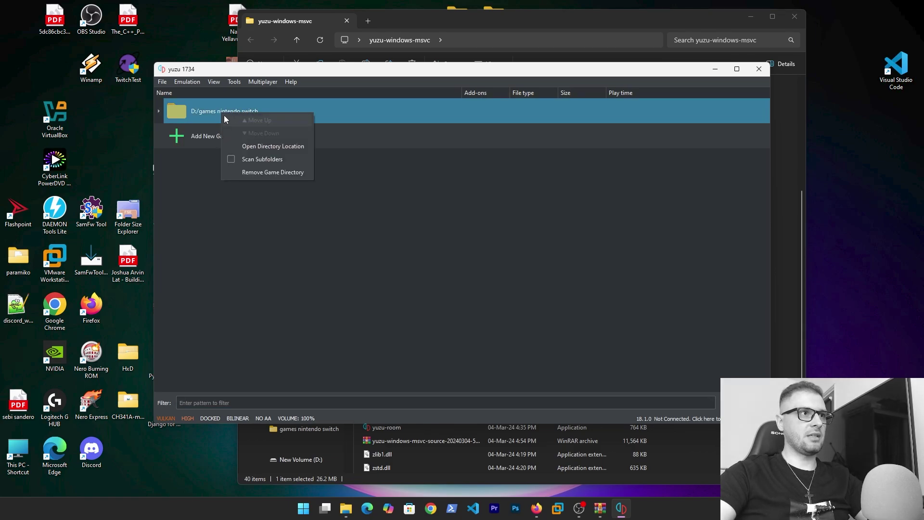
click(247, 173)
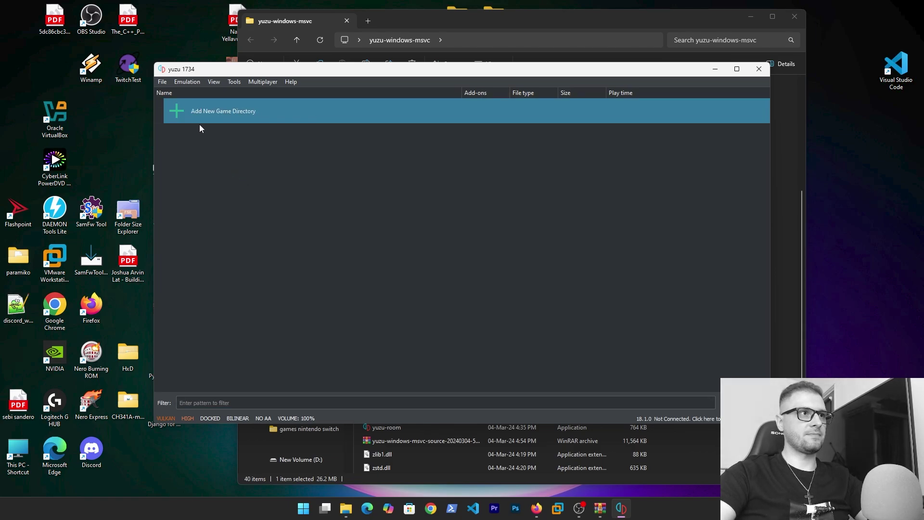
click(159, 83)
click(316, 212)
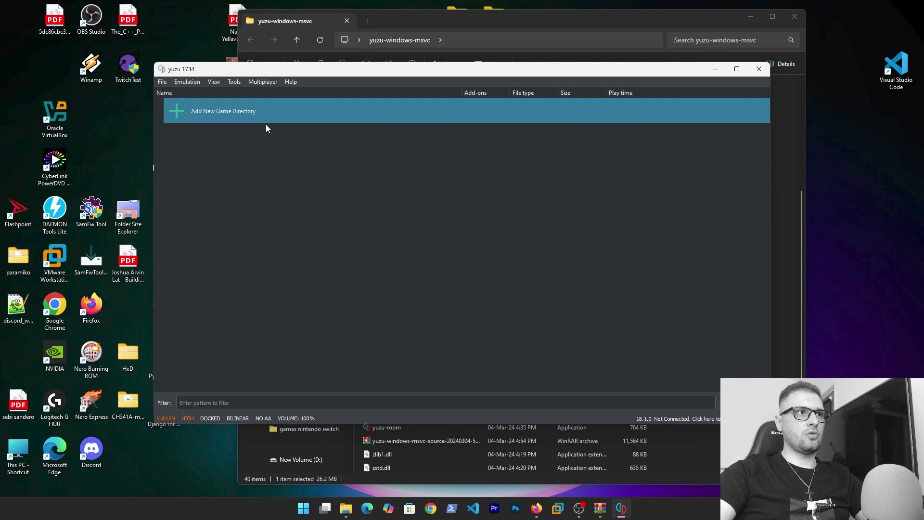
click(235, 81)
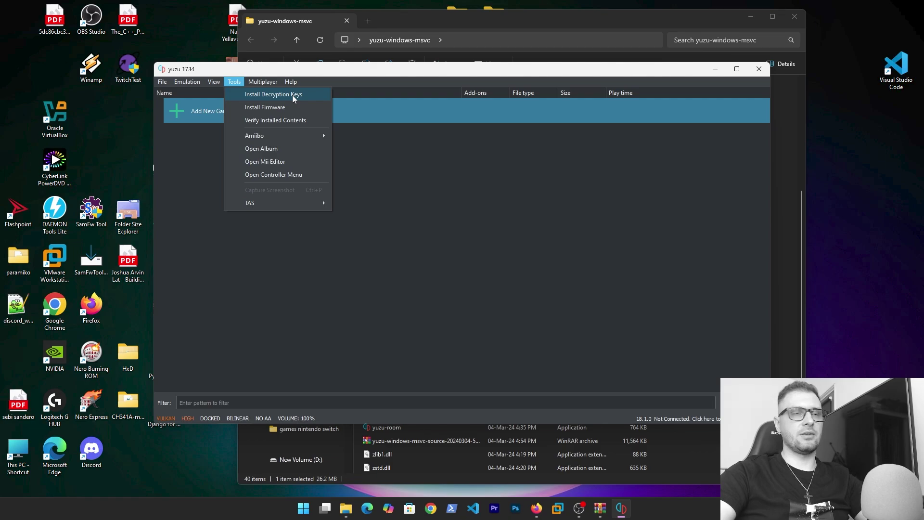
click(360, 258)
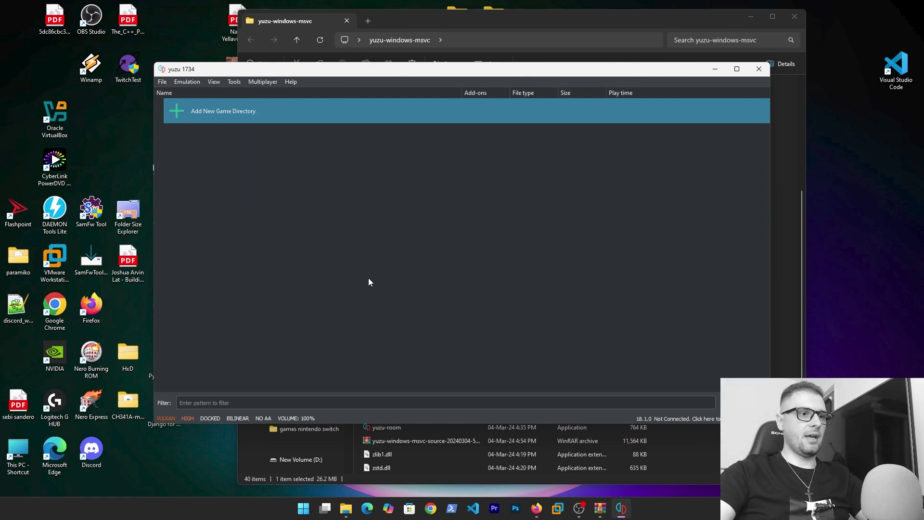
click(234, 81)
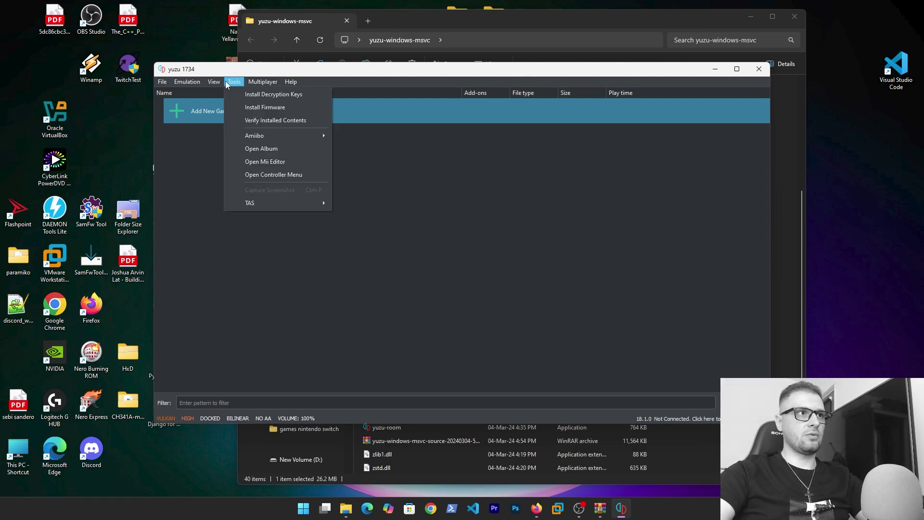
click(361, 255)
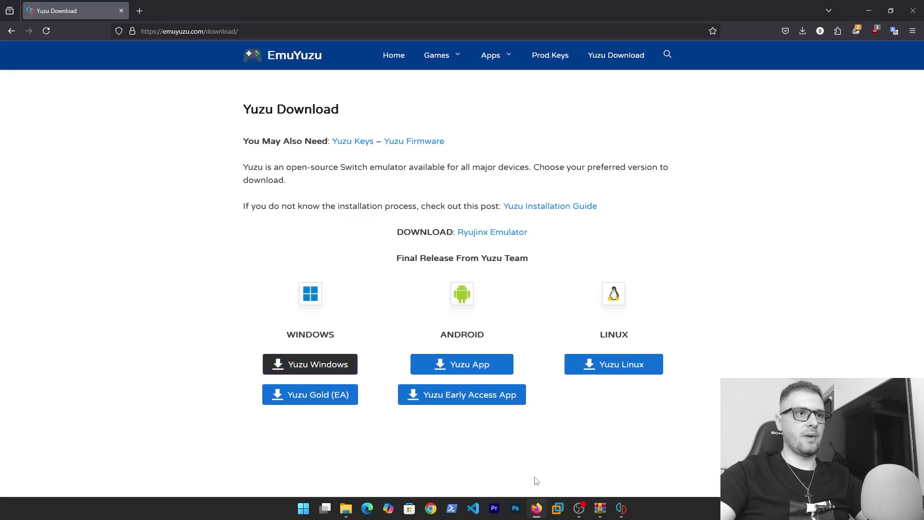
Switch to Firefox, open the Yuzu Keys page from the Yuzu Download page and examine the table of prod keys versions
click(536, 508)
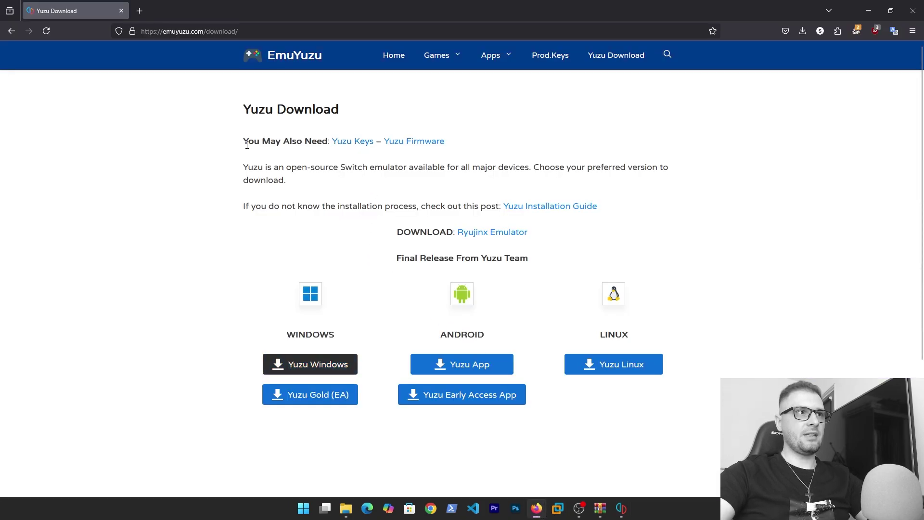
drag(244, 141, 453, 146)
click(239, 128)
click(470, 140)
click(349, 142)
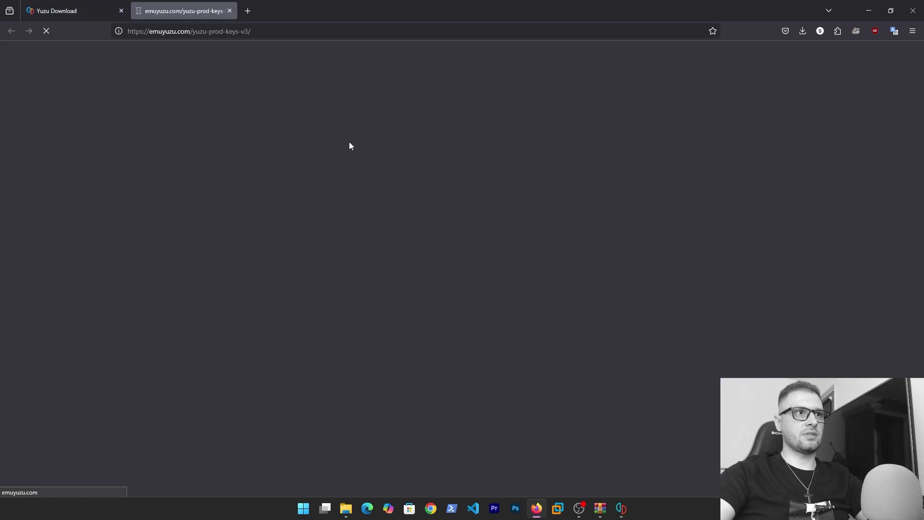
scroll(358, 188, down, 5)
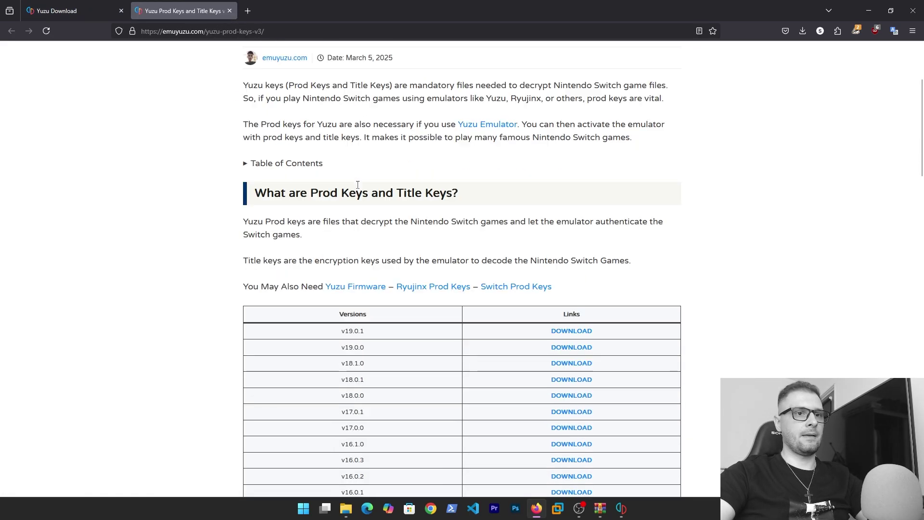
scroll(359, 188, down, 1)
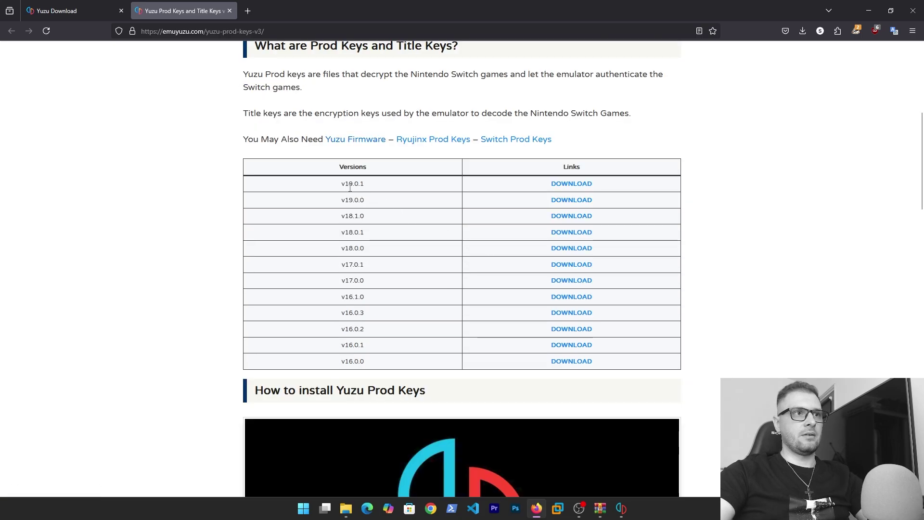
drag(346, 183, 363, 184)
click(371, 189)
scroll(380, 199, up, 1)
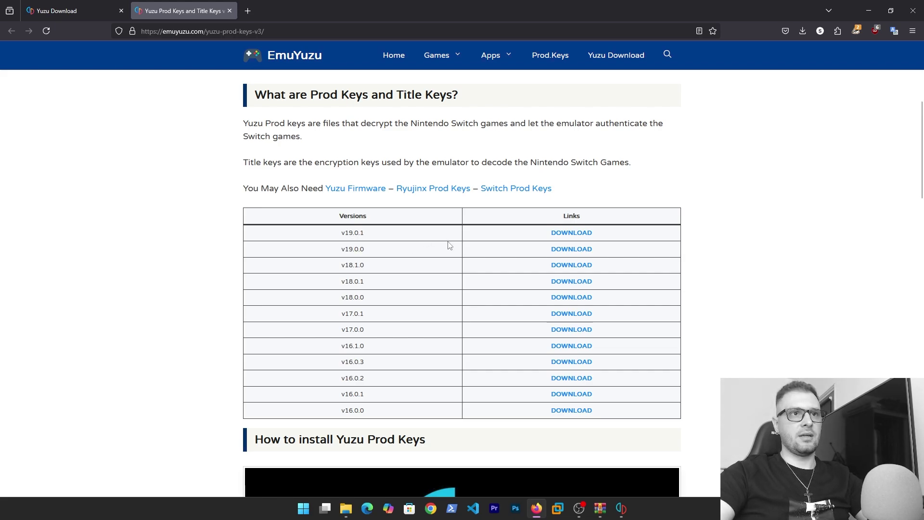
Open the Yuzu Firmware page from the prod keys page and examine the firmware versions table, including v19.0.1 and v19.0.0
click(339, 192)
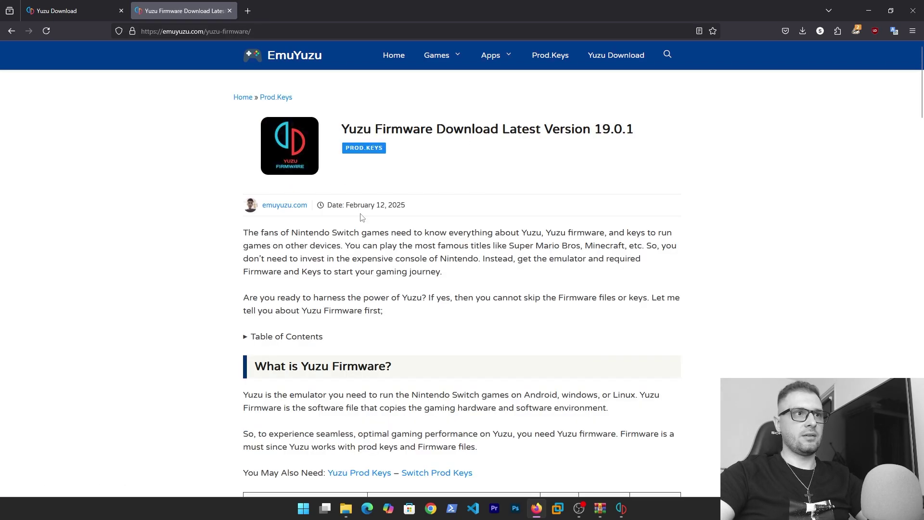
scroll(337, 197, down, 7)
drag(249, 176, 675, 191)
click(675, 191)
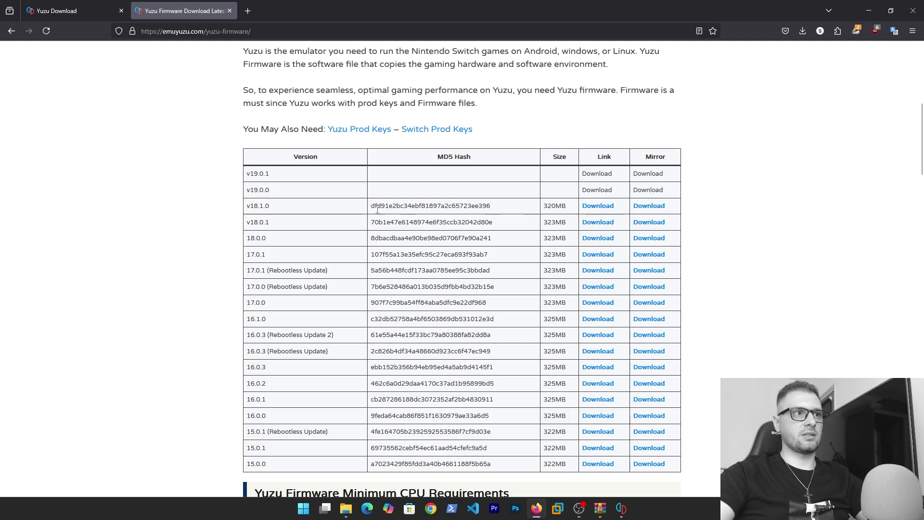
Download the v18.1.0 firmware from its main download link in the firmware versions table
drag(271, 207, 247, 209)
click(255, 209)
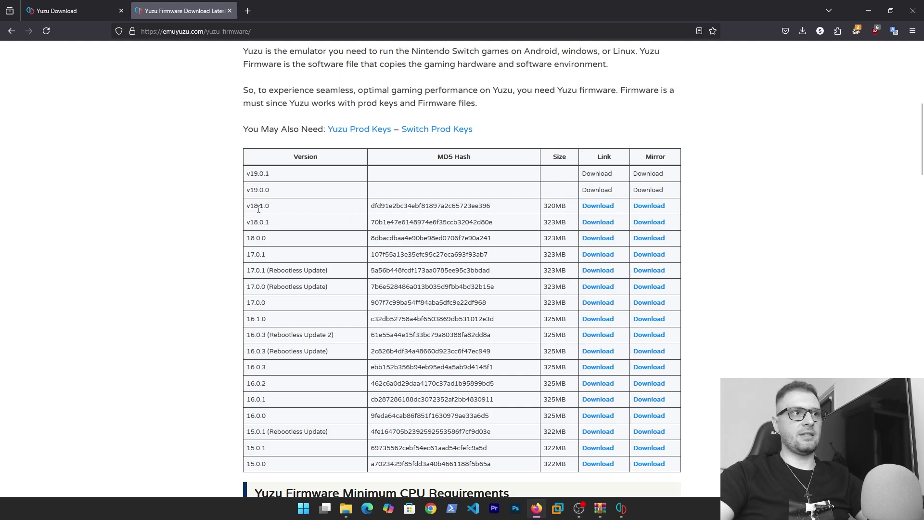
click(596, 206)
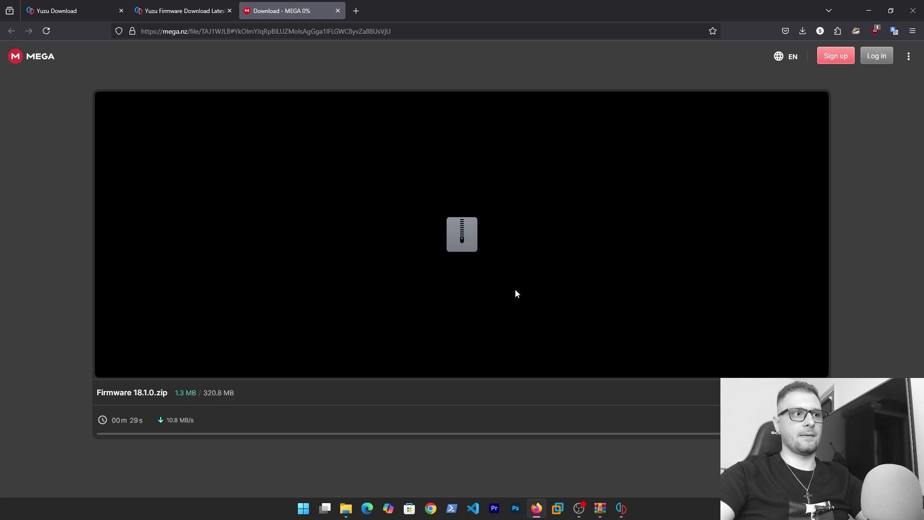
Return to the Yuzu prod keys page and download the v18.1.0 prod keys to match the firmware version
click(183, 10)
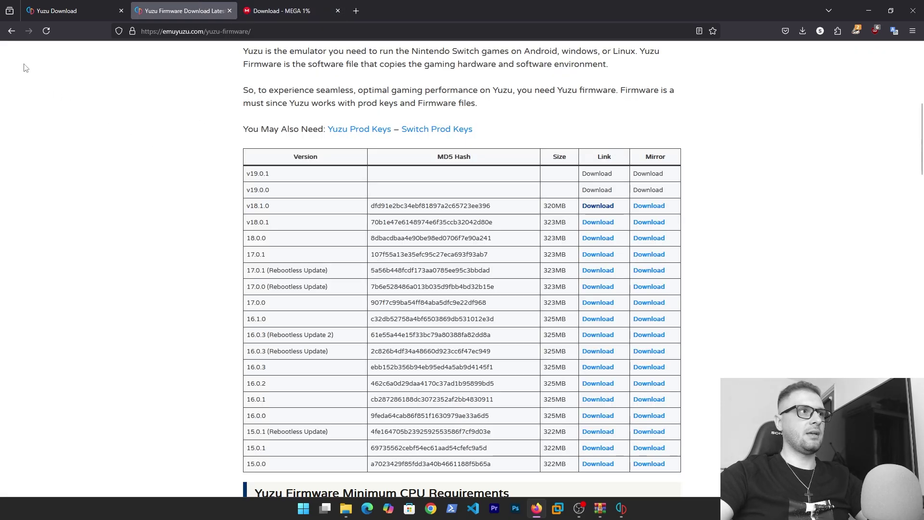
click(10, 32)
scroll(287, 183, up, 2)
scroll(308, 197, down, 2)
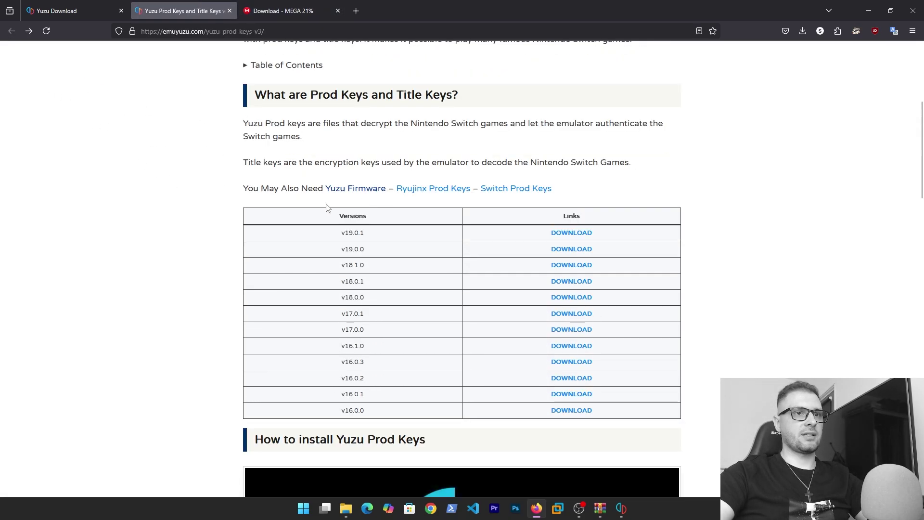
double_click(347, 264)
click(354, 266)
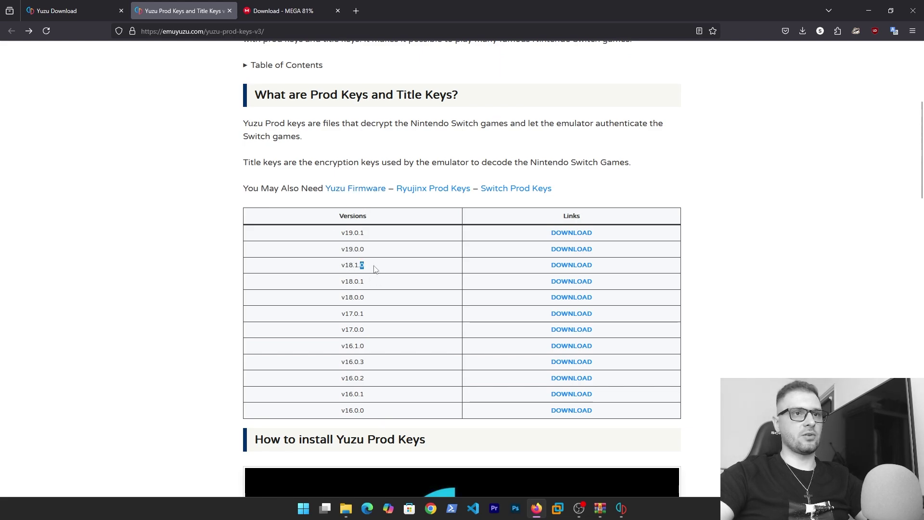
click(560, 266)
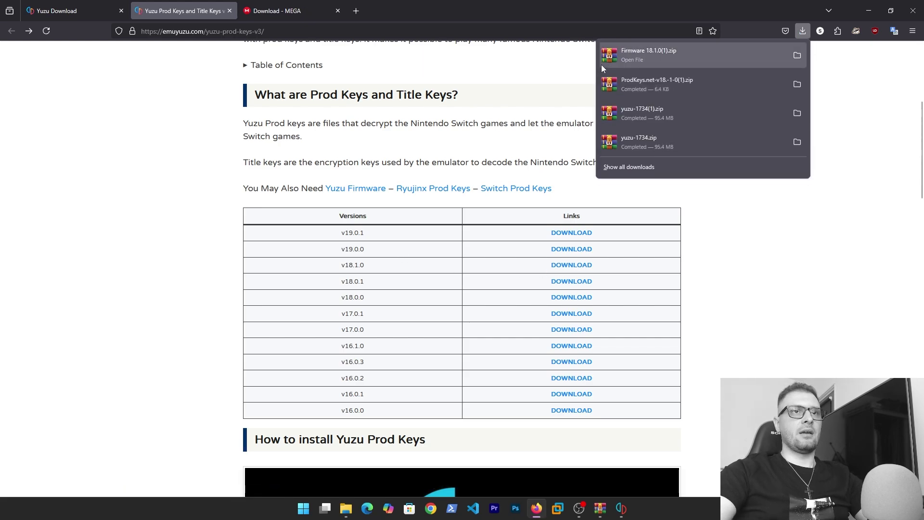
Open the downloaded ProdKeys.net-v18.-1-0(1).zip archive and minimise the browser to reveal the desktop
click(637, 83)
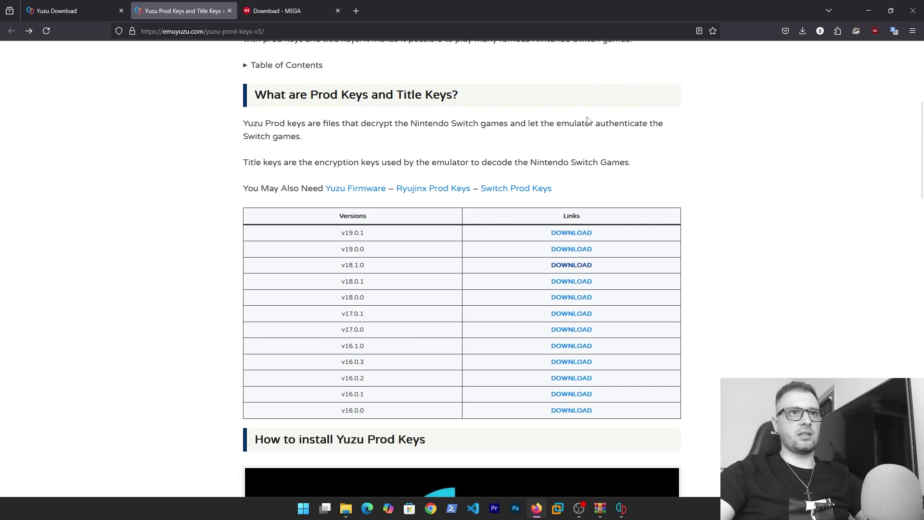
click(641, 97)
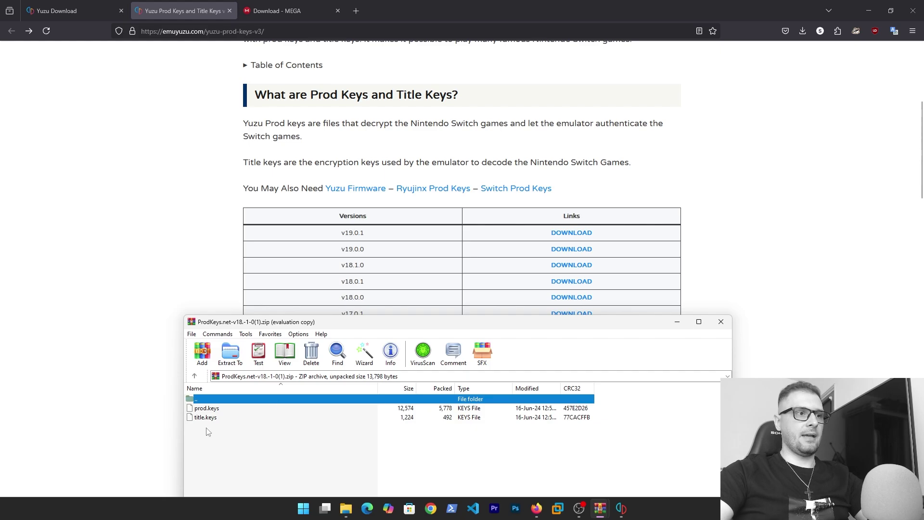
click(869, 10)
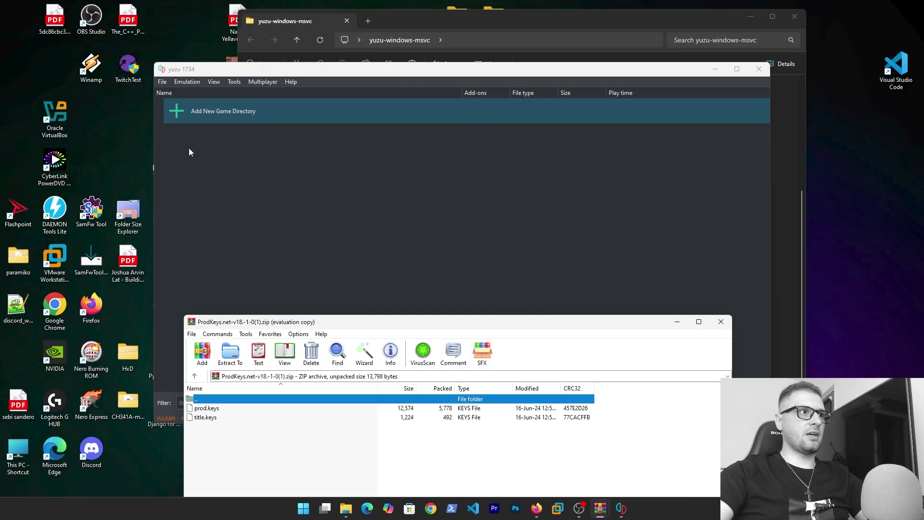
Create a new desktop folder named prodkeys, moving the yuzu window aside to make room
click(105, 112)
drag(213, 69, 318, 61)
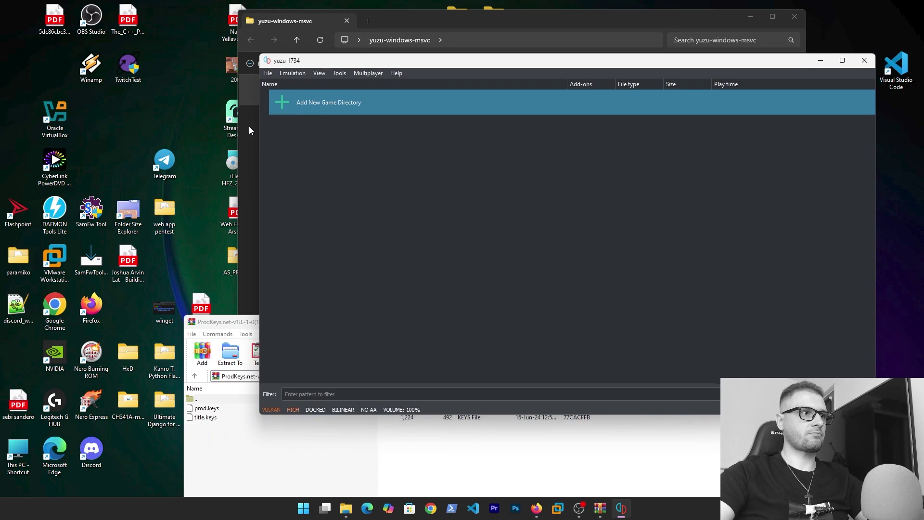
right_click(140, 104)
mouse_move(251, 186)
click(294, 182)
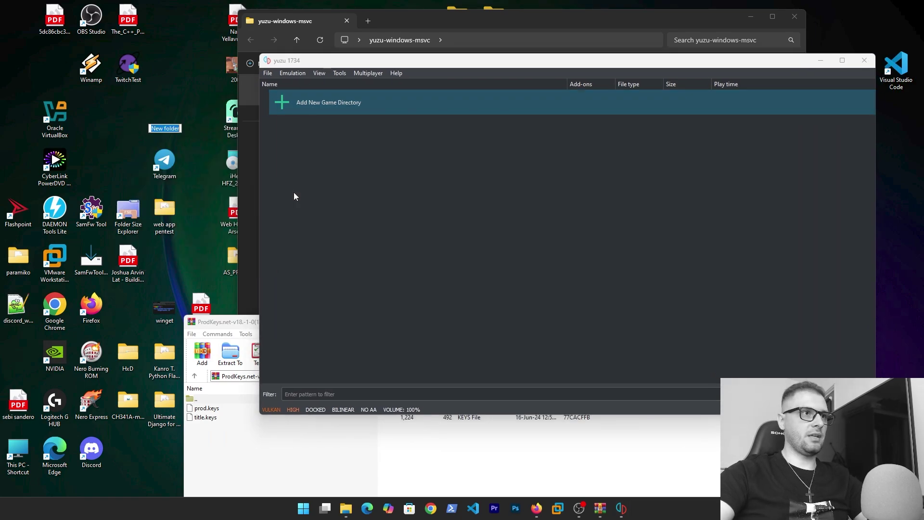
text(prodkeys)
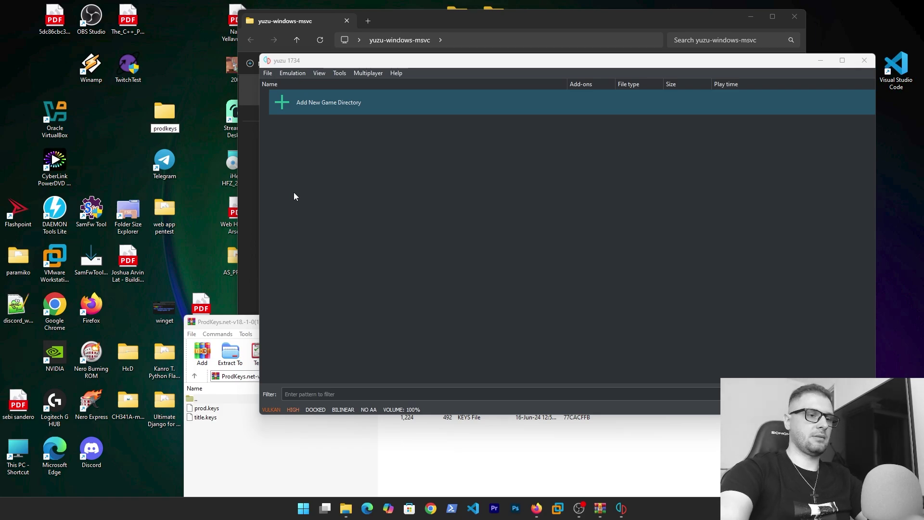
key(Return)
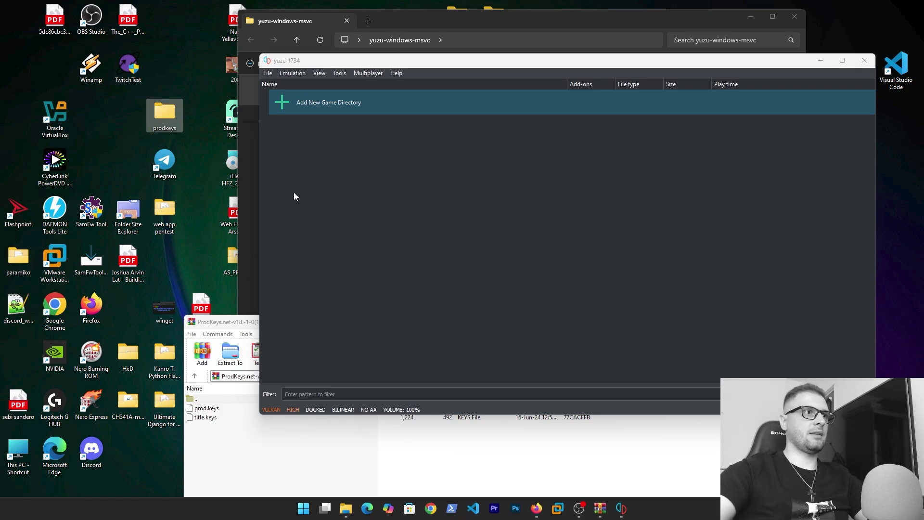
Extract prod.keys and title.keys from the archive into the prodkeys desktop folder and check the folder's contents
drag(210, 448, 212, 412)
drag(212, 410, 173, 120)
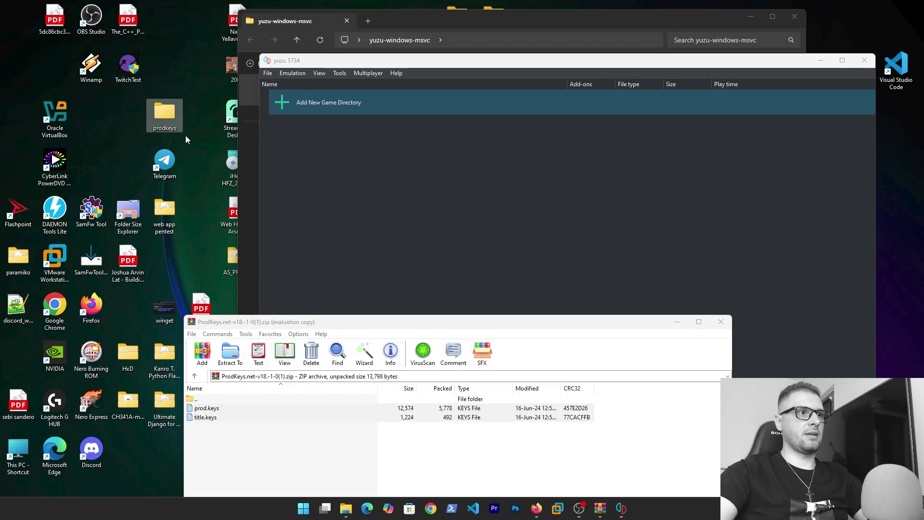
click(677, 321)
double_click(164, 113)
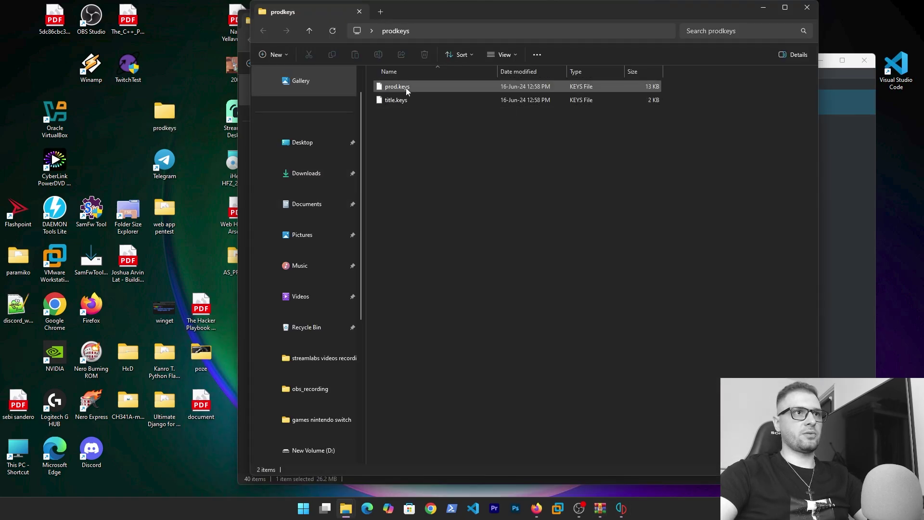
click(807, 7)
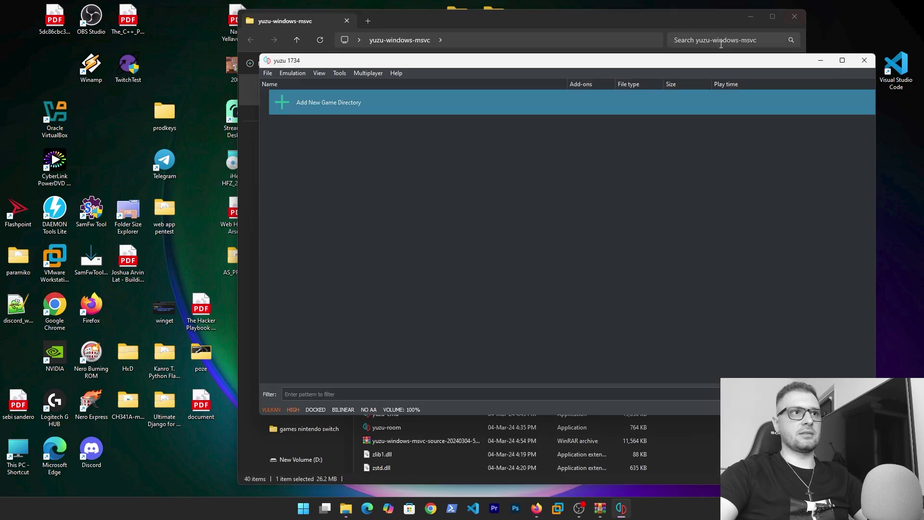
Install the decryption keys in yuzu using the prod.keys file from the prodkeys desktop folder
click(338, 73)
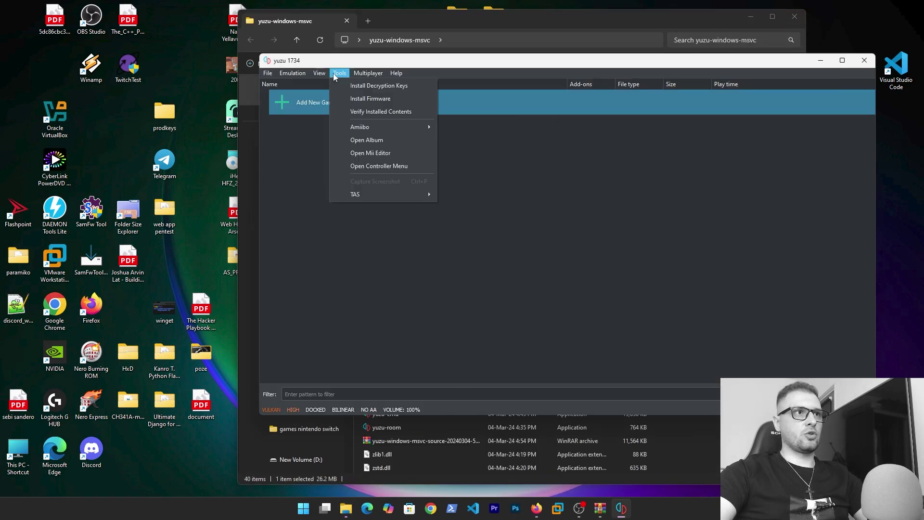
click(399, 87)
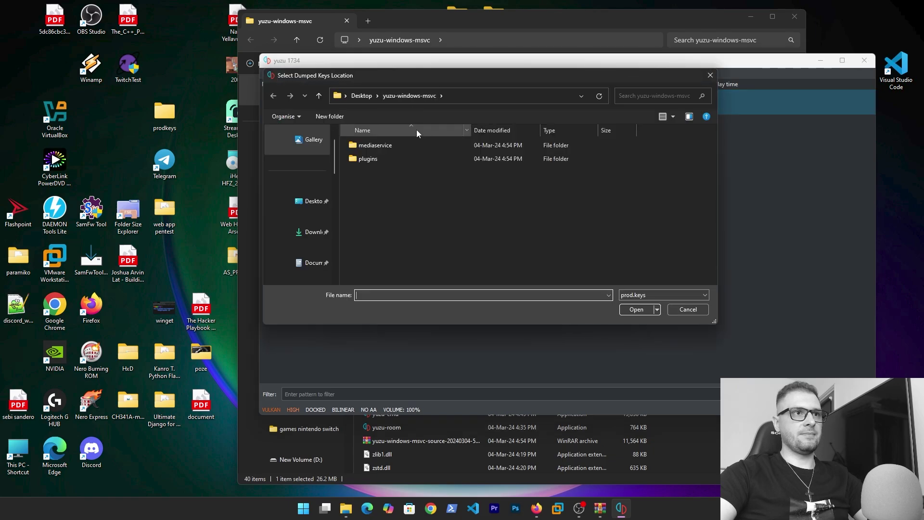
click(312, 201)
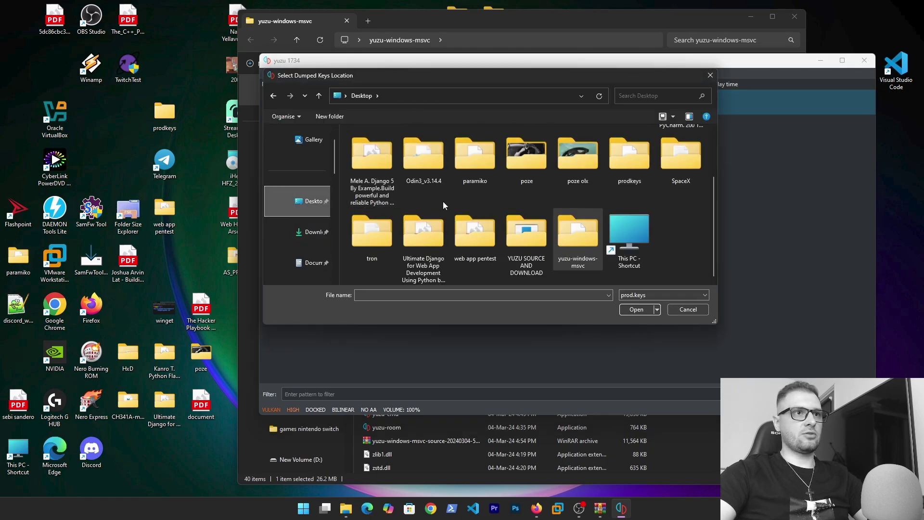
double_click(630, 176)
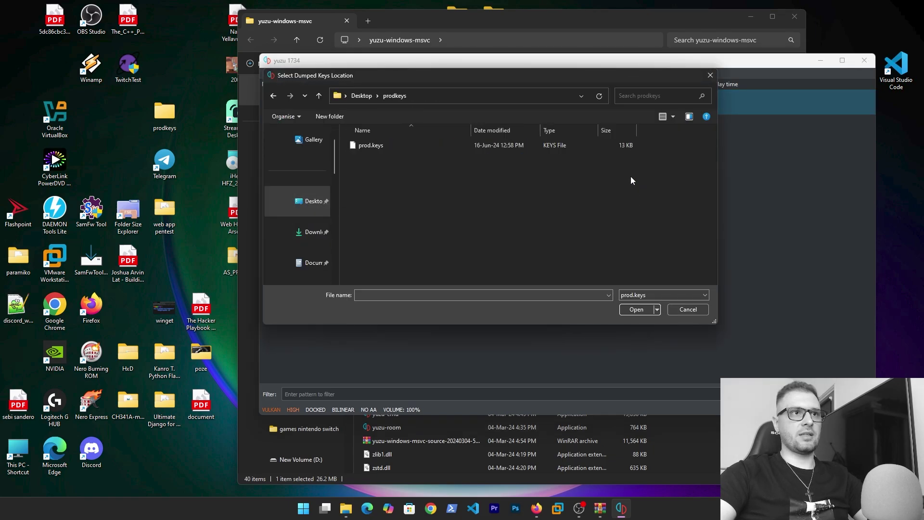
click(369, 147)
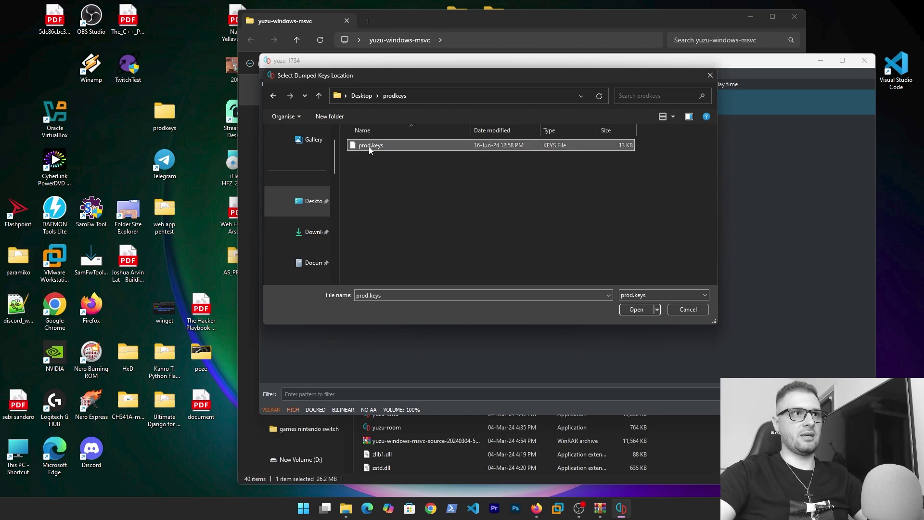
click(643, 310)
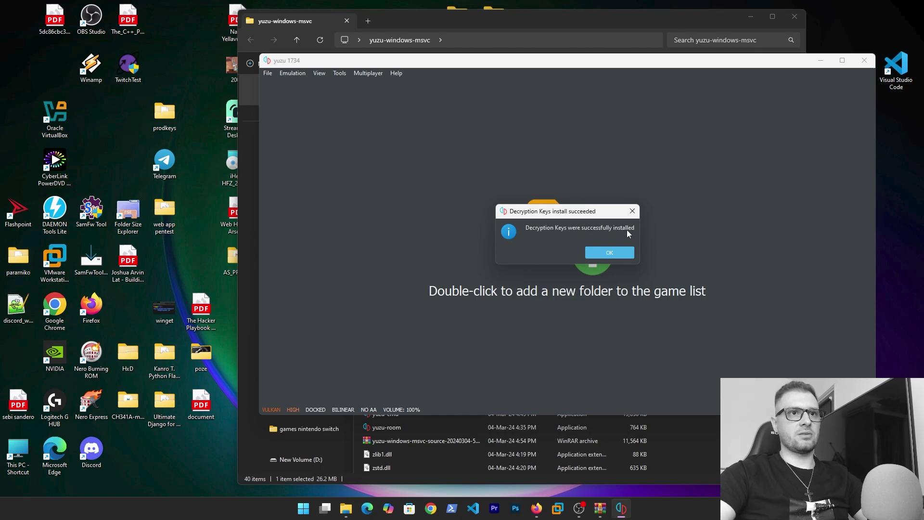
click(614, 251)
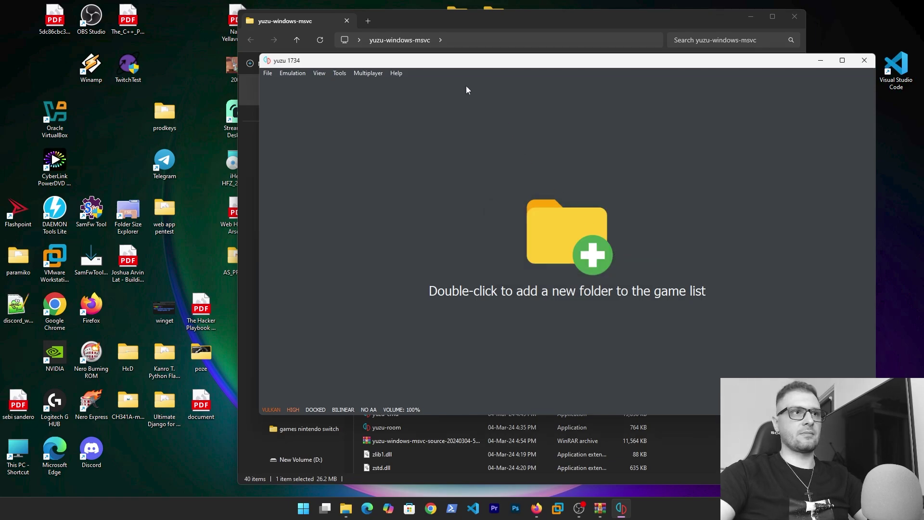
Open the Firmware 18.1.0(1) archive from the Downloads folder, then close the file explorer and dismiss the WinRAR licence reminder
drag(440, 64, 390, 74)
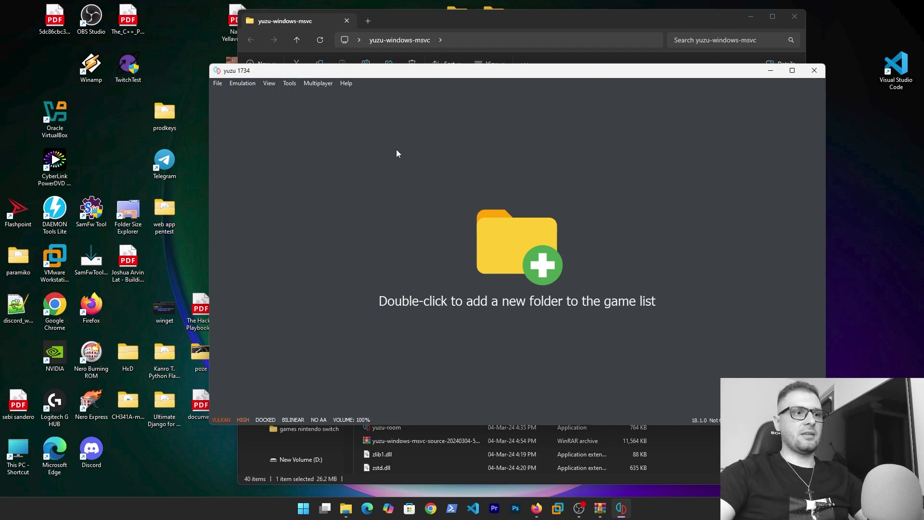
drag(470, 71, 283, 25)
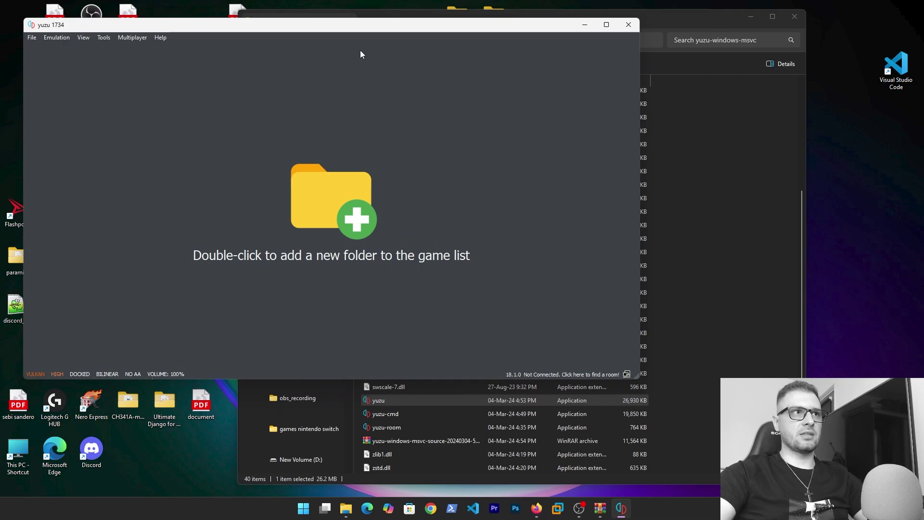
drag(356, 24, 456, 83)
click(472, 21)
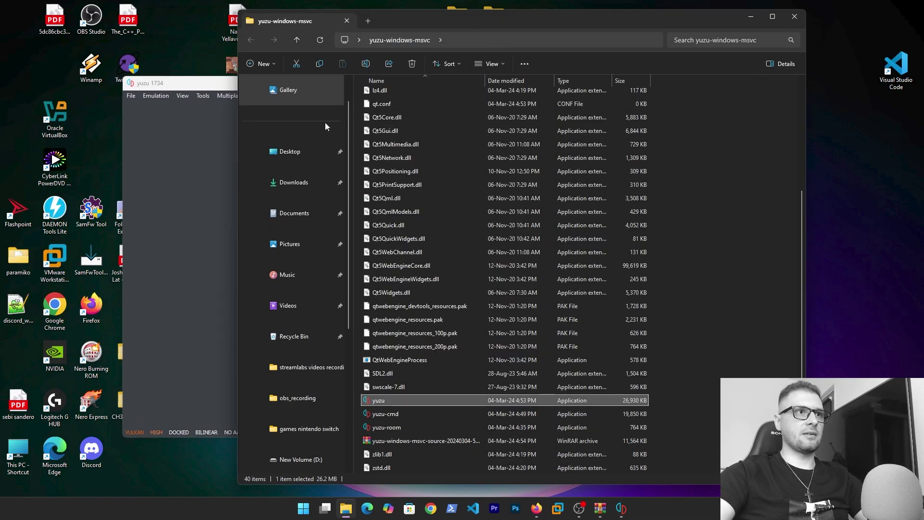
click(311, 183)
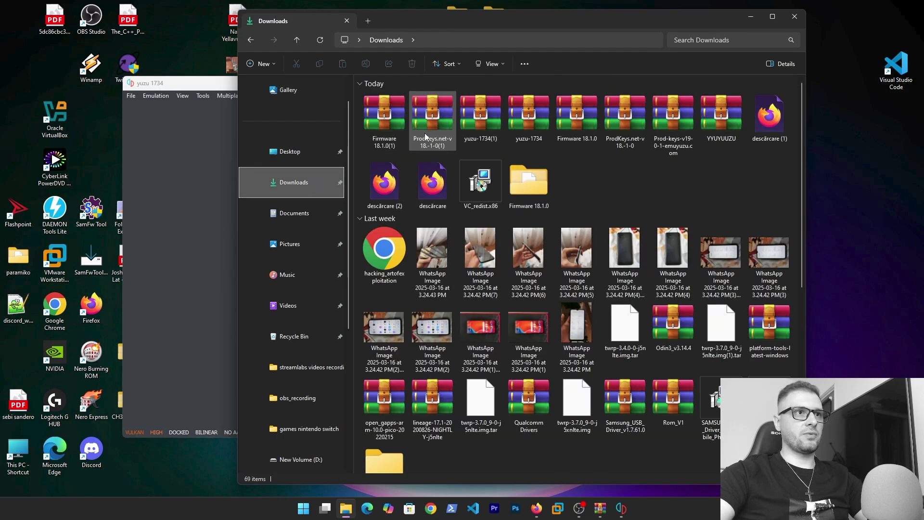
double_click(384, 115)
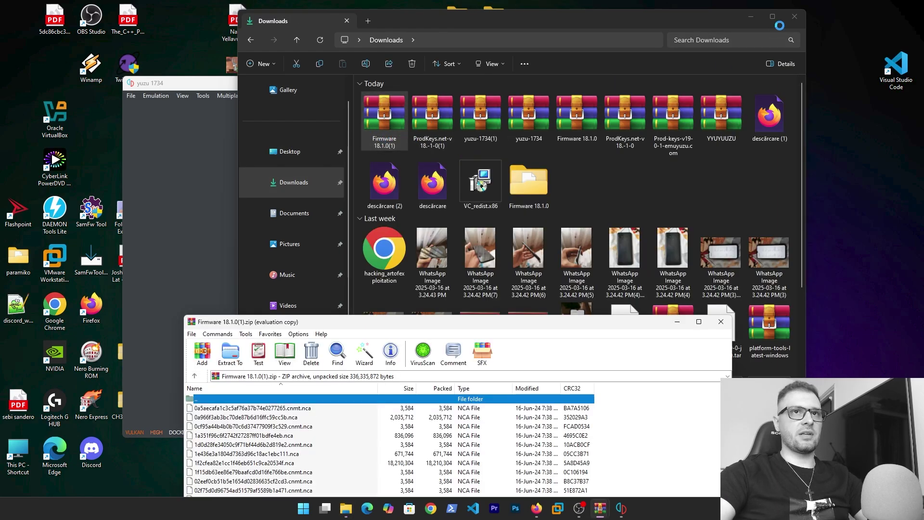
click(793, 17)
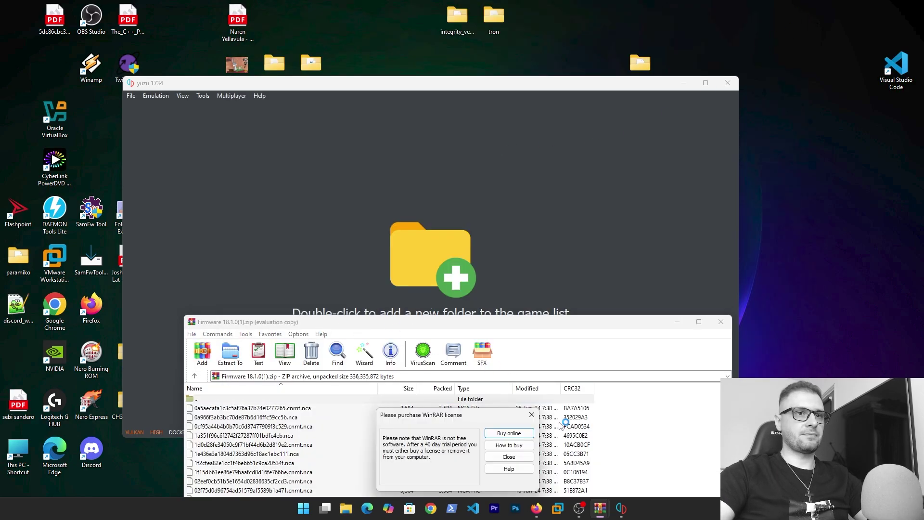
click(531, 415)
Create a new folder on the desktop, place it in the top row of icons and rename it firmwareyuzu
right_click(385, 56)
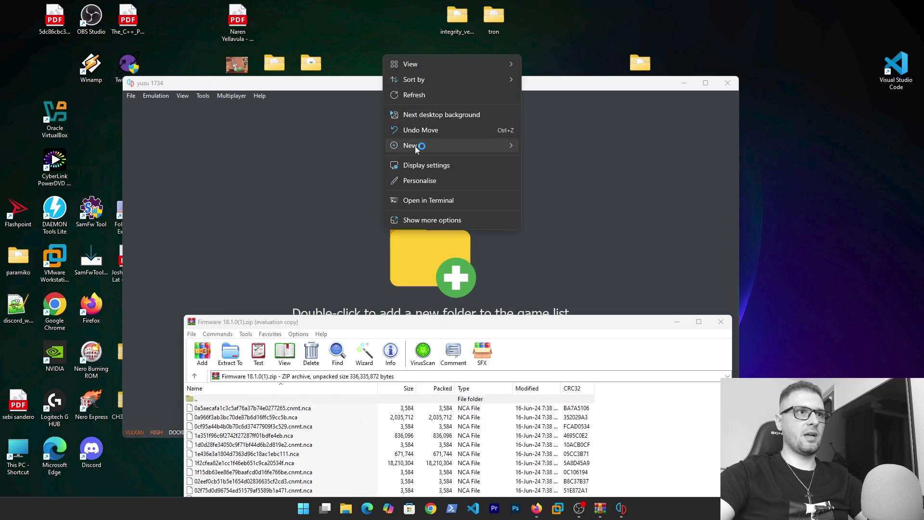
mouse_move(417, 146)
click(530, 144)
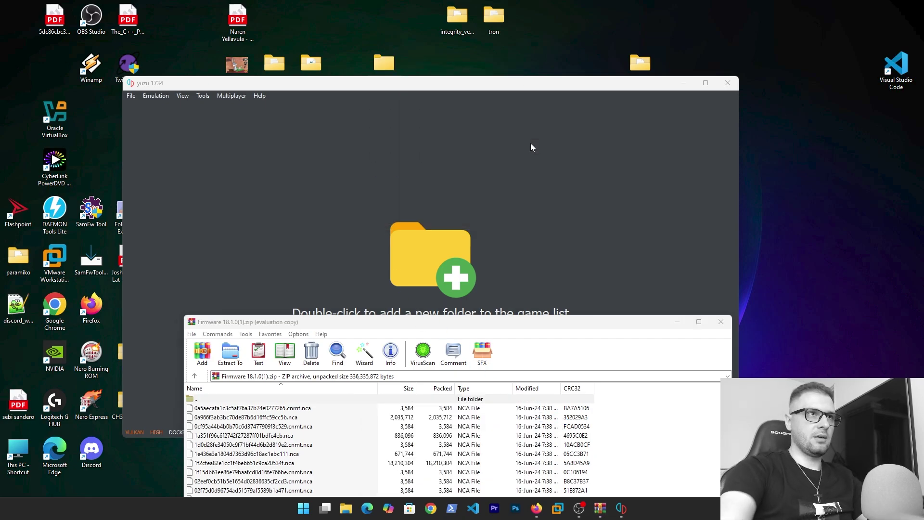
drag(384, 62, 385, 18)
right_click(389, 31)
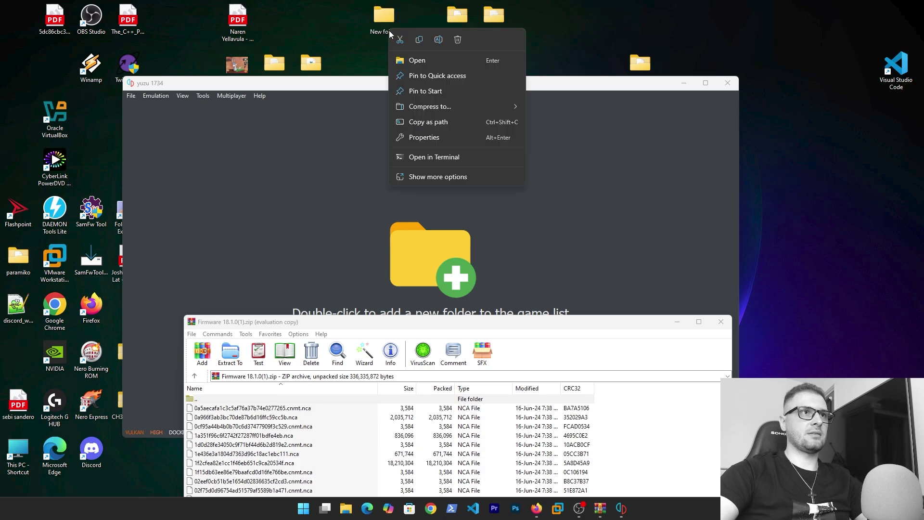
click(439, 39)
text(firmwareyu)
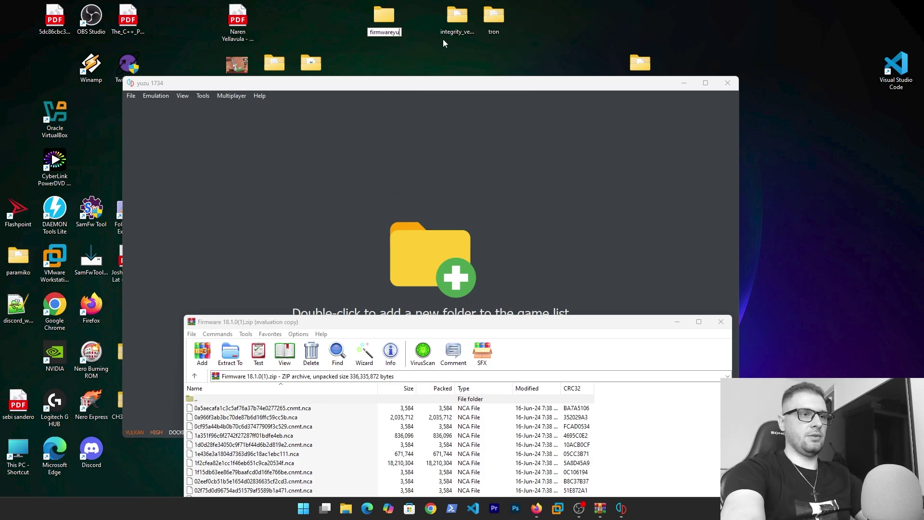
text(zu)
key(Return)
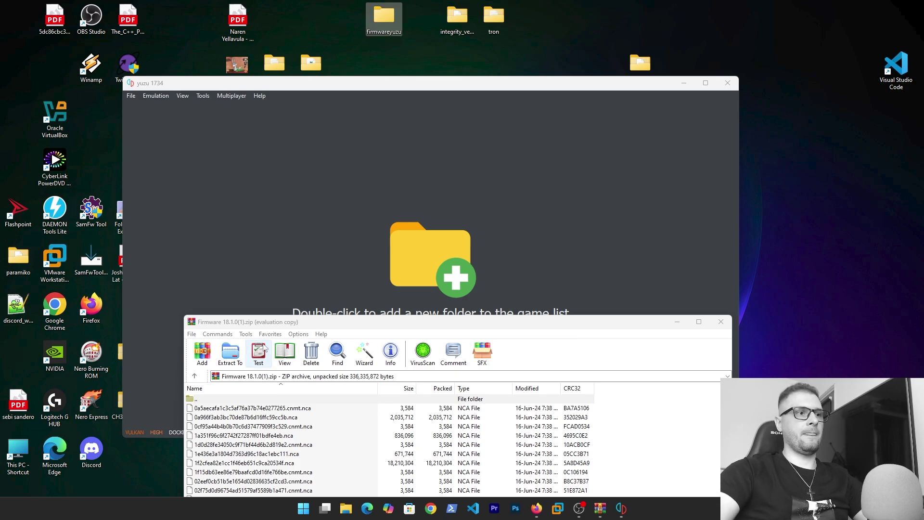
Extract the whole Firmware 18.1.0(1) archive into the firmwareyuzu desktop folder, replacing the default destination, and close the archive
drag(282, 323, 444, 119)
click(395, 155)
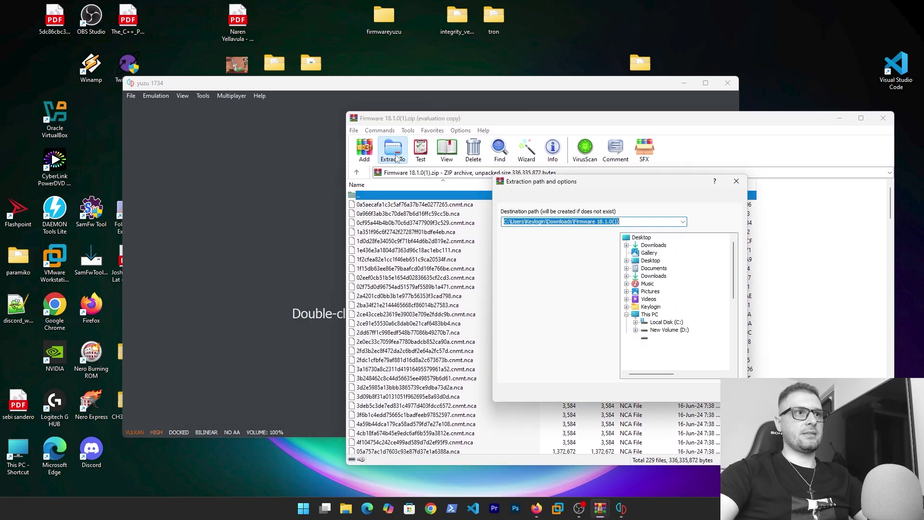
click(642, 237)
scroll(674, 310, down, 4)
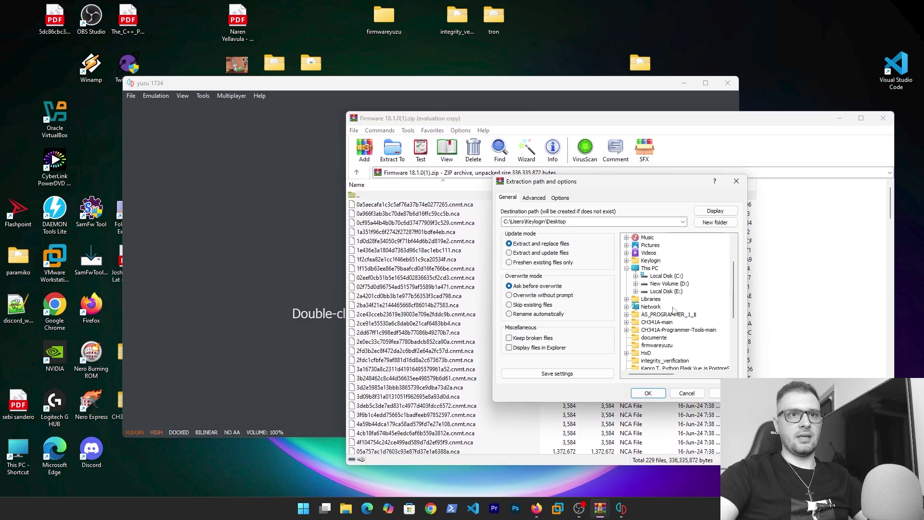
scroll(674, 311, down, 3)
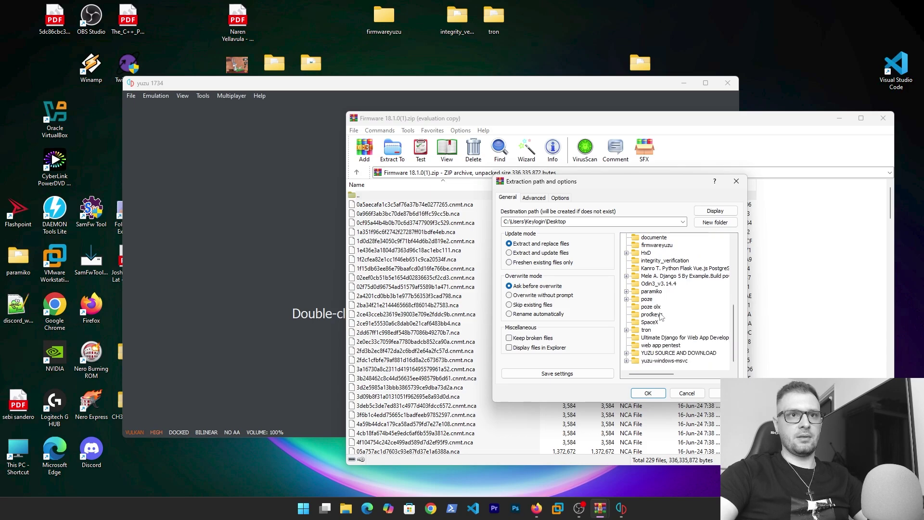
scroll(660, 302, up, 1)
click(655, 268)
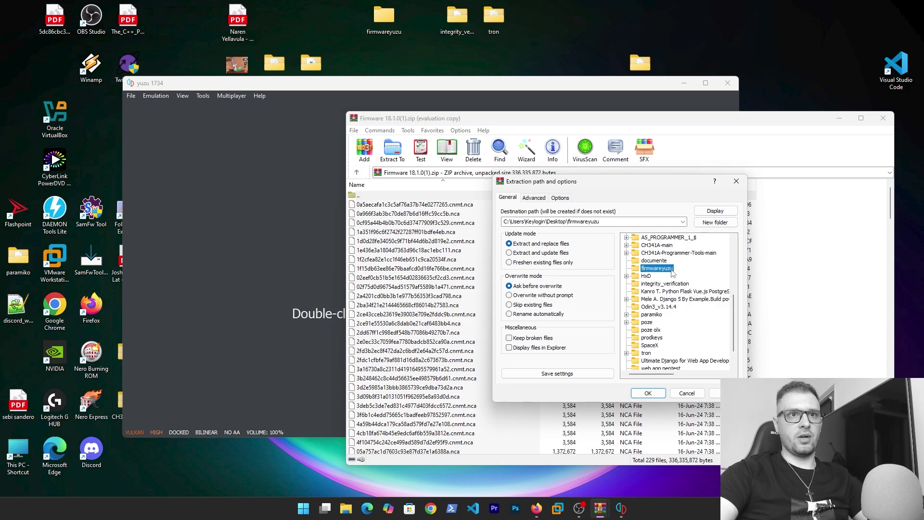
click(648, 393)
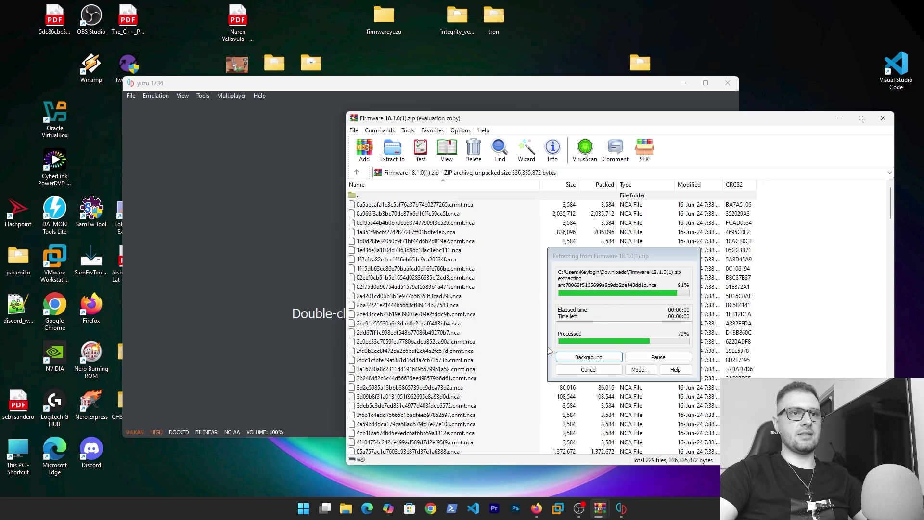
click(884, 118)
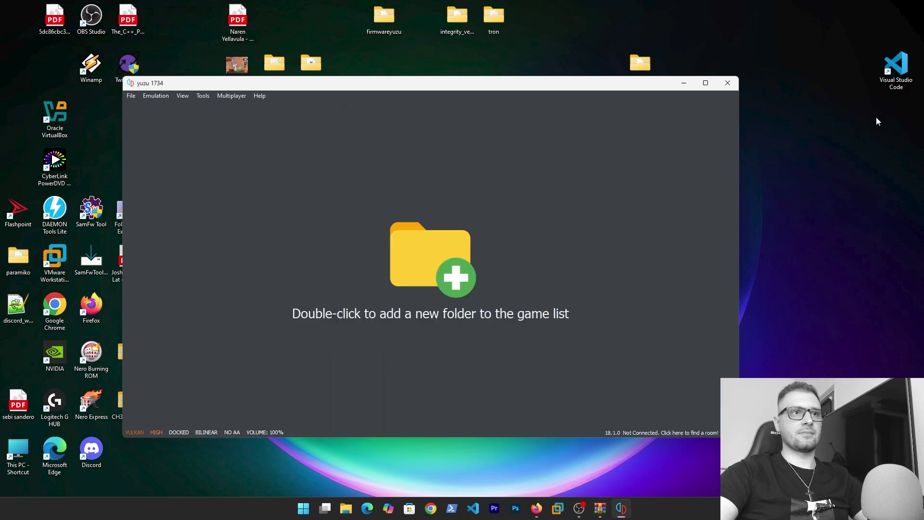
Check the extracted NCA files in the firmwareyuzu desktop folder, then close the folder
drag(332, 83, 357, 88)
double_click(393, 27)
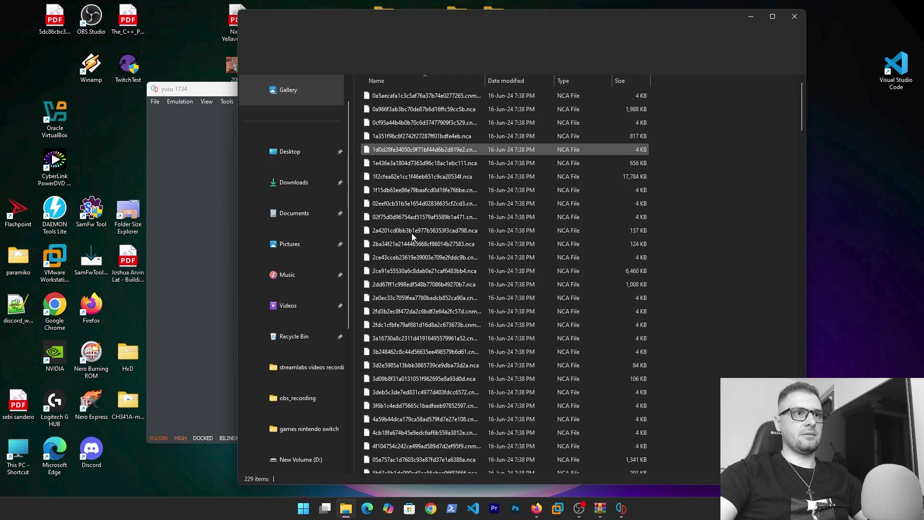
click(795, 17)
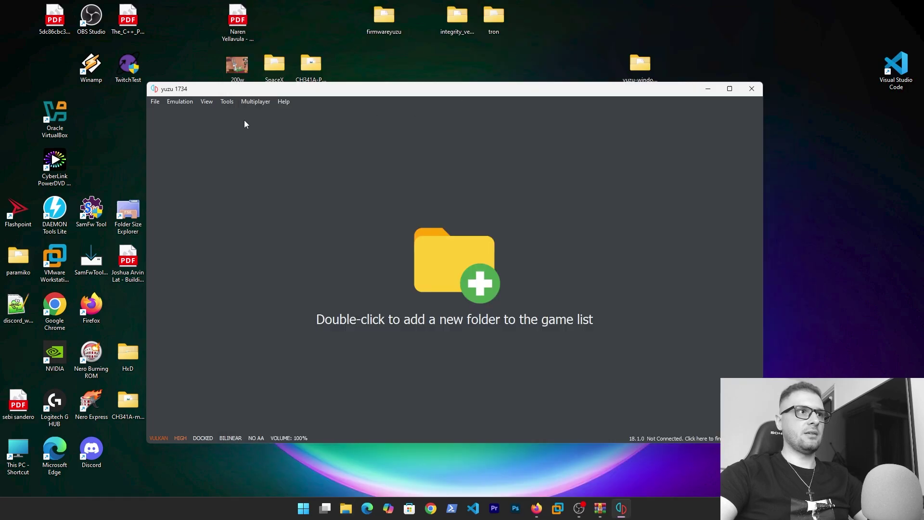
Install the firmware in yuzu using the firmwareyuzu desktop folder as the dumped firmware source location
click(227, 100)
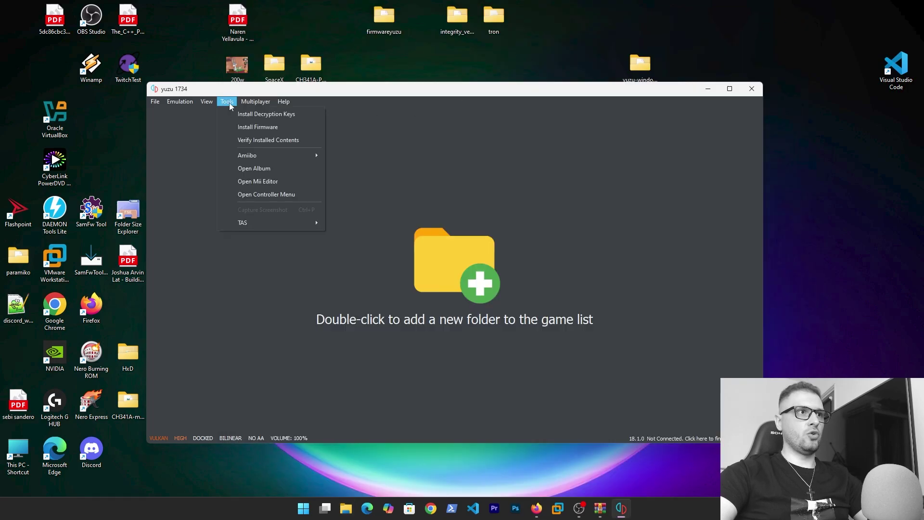
click(243, 128)
click(197, 233)
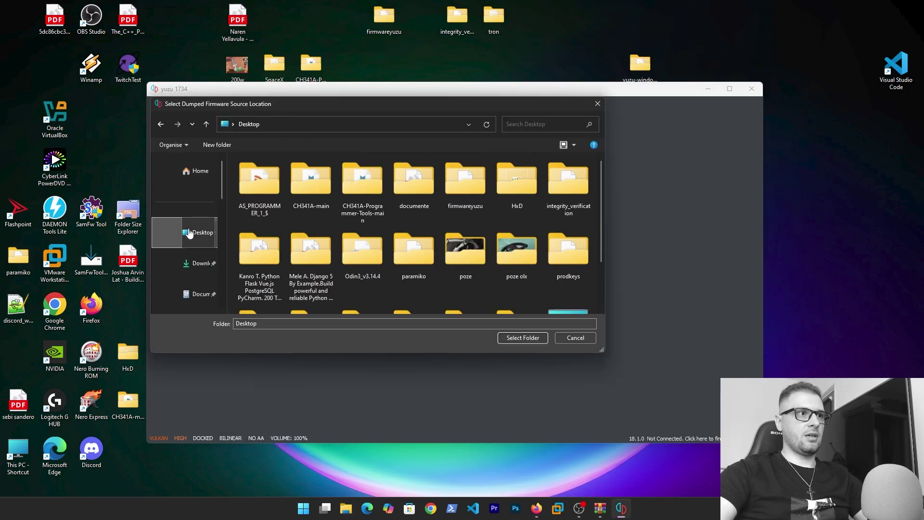
click(472, 201)
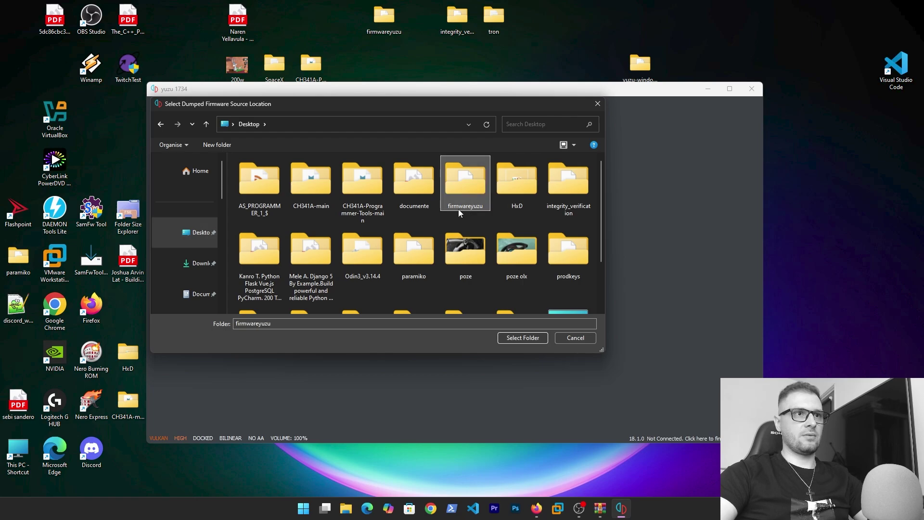
double_click(455, 207)
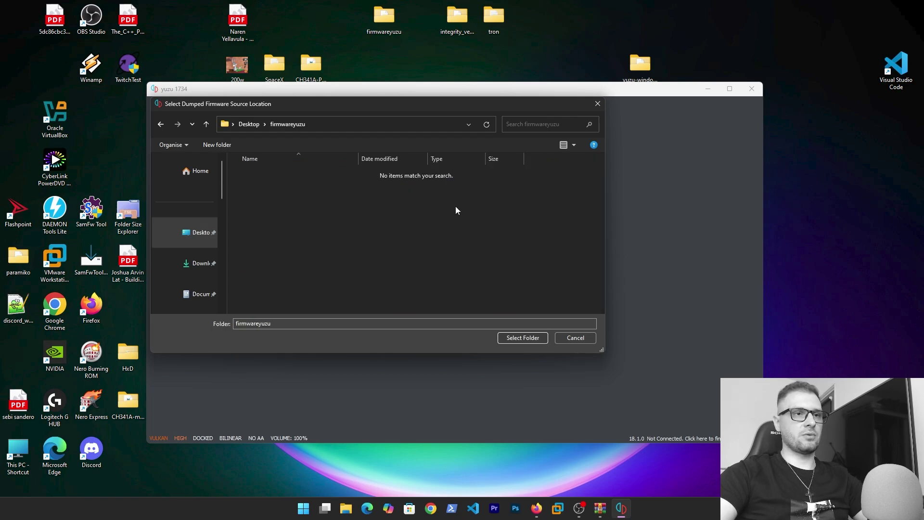
click(520, 337)
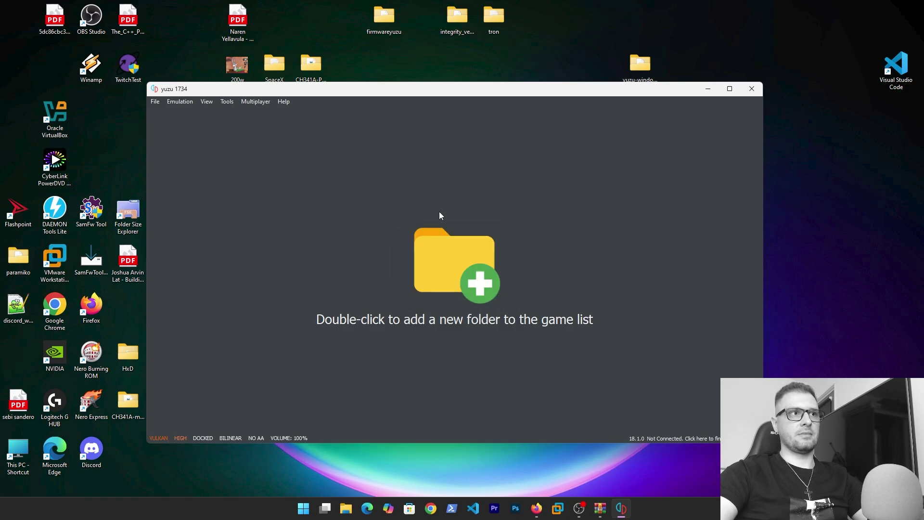
Restart yuzu by closing it and launching the yuzu application from the yuzu-windows-msvc desktop folder
click(752, 89)
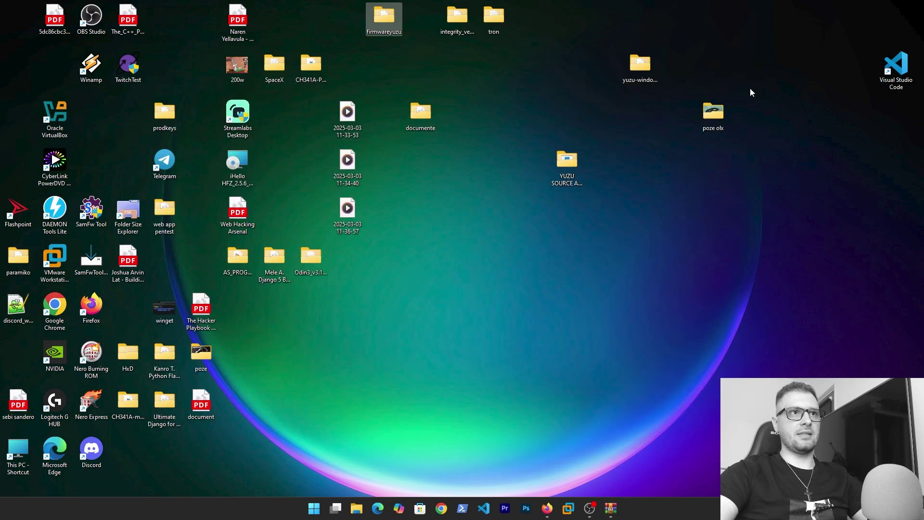
double_click(631, 77)
scroll(500, 272, down, 5)
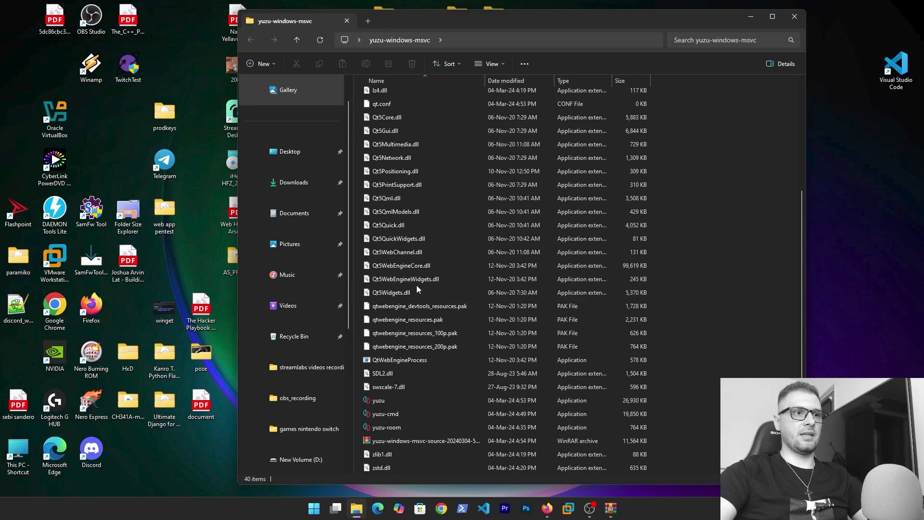
double_click(367, 399)
key(Return)
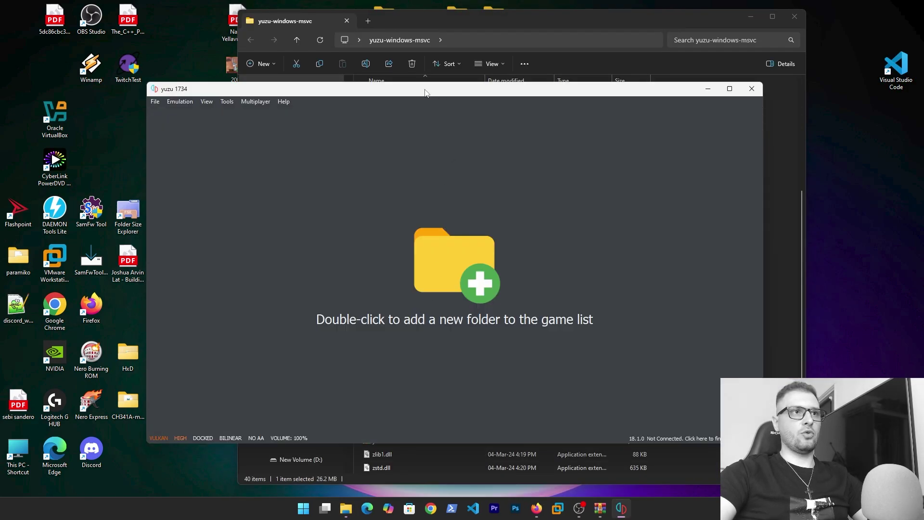
Check the firmware version in yuzu's status bar, and open and dismiss the Public Room Browser
drag(425, 92, 258, 30)
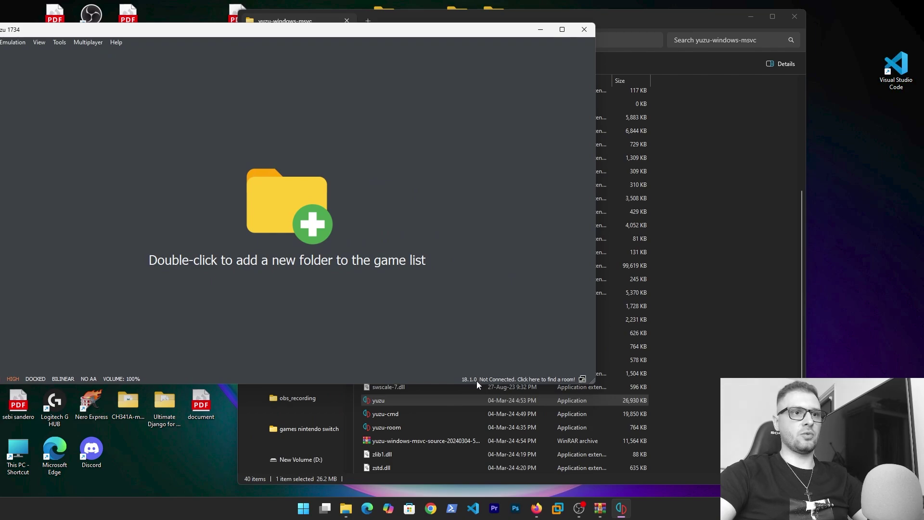
click(581, 380)
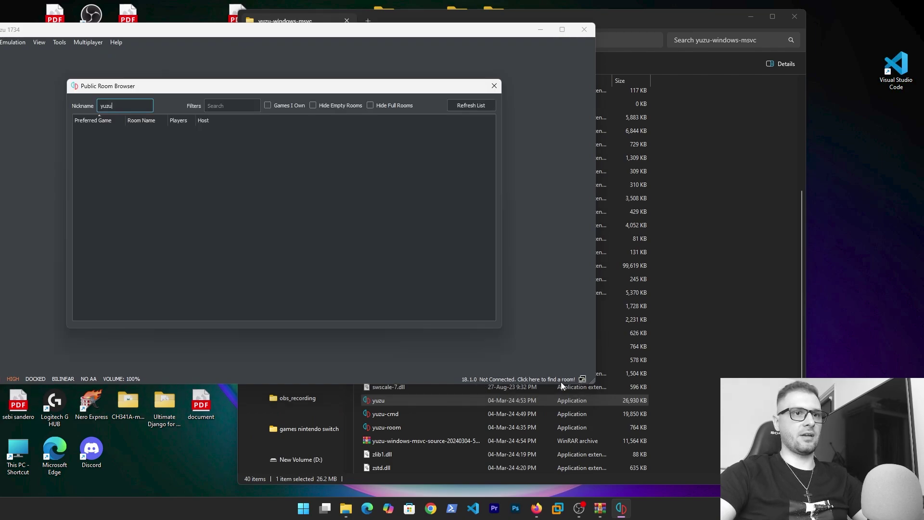
click(493, 85)
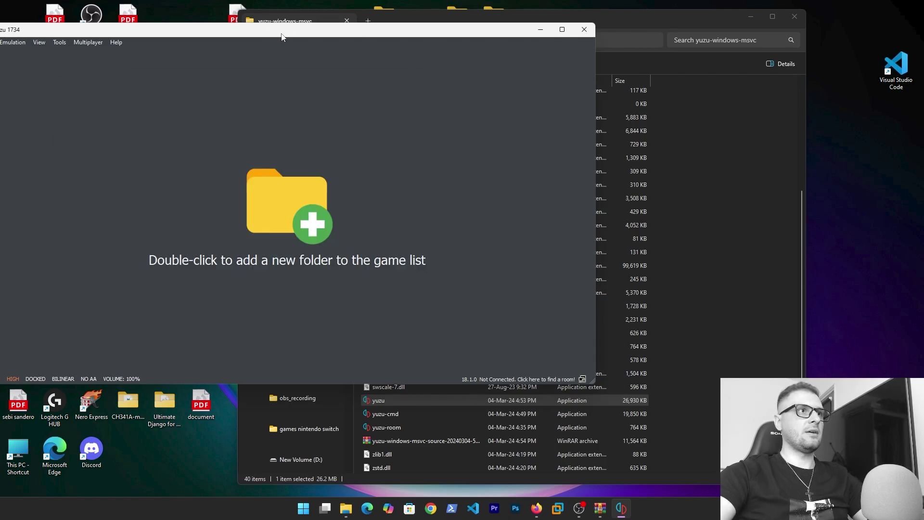
drag(241, 30, 416, 50)
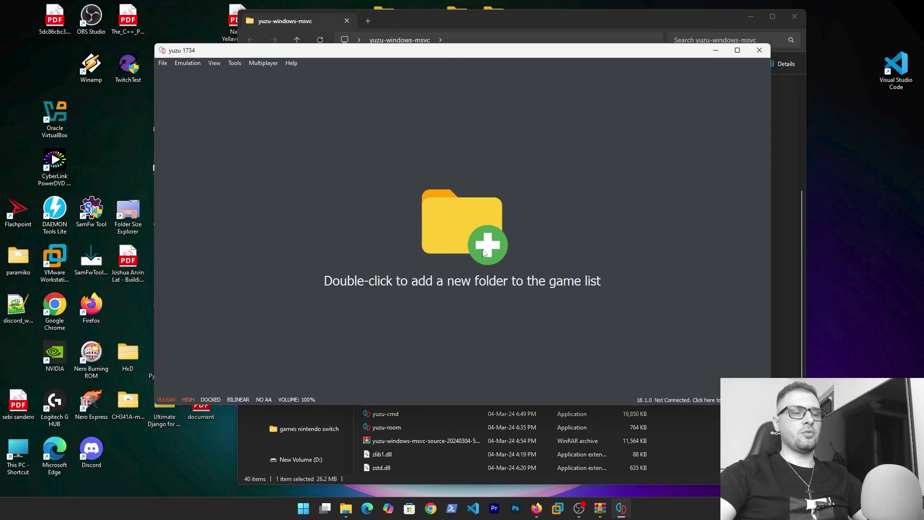
Look through Local Disk (E:) in the file explorer for the Switch games folder, then return to the drive overview
click(692, 435)
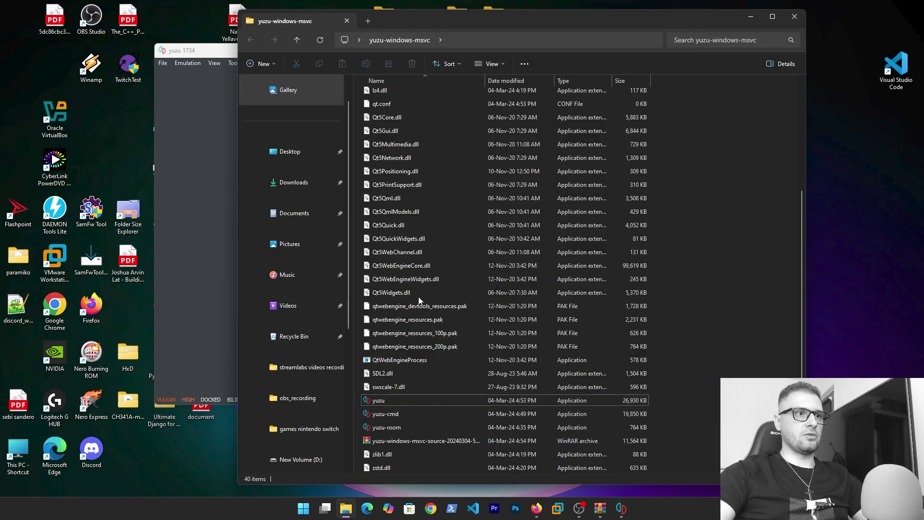
scroll(293, 289, down, 5)
click(292, 333)
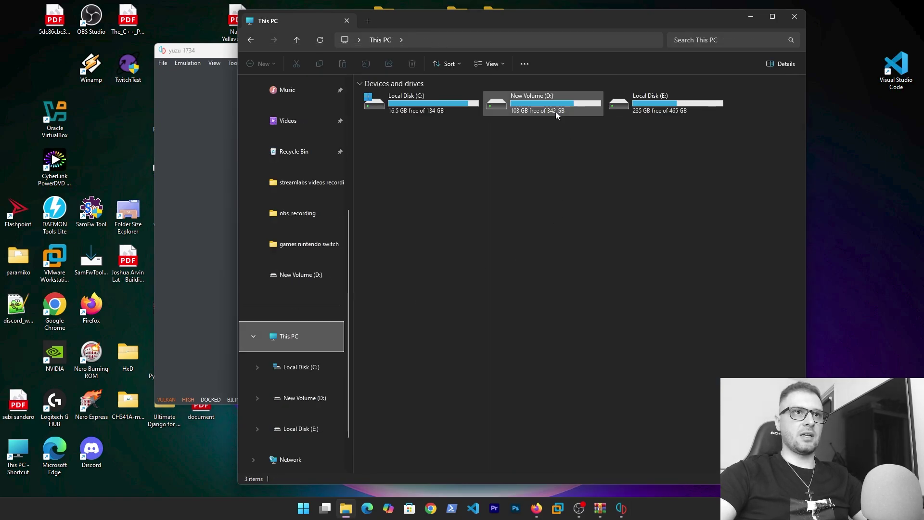
double_click(655, 103)
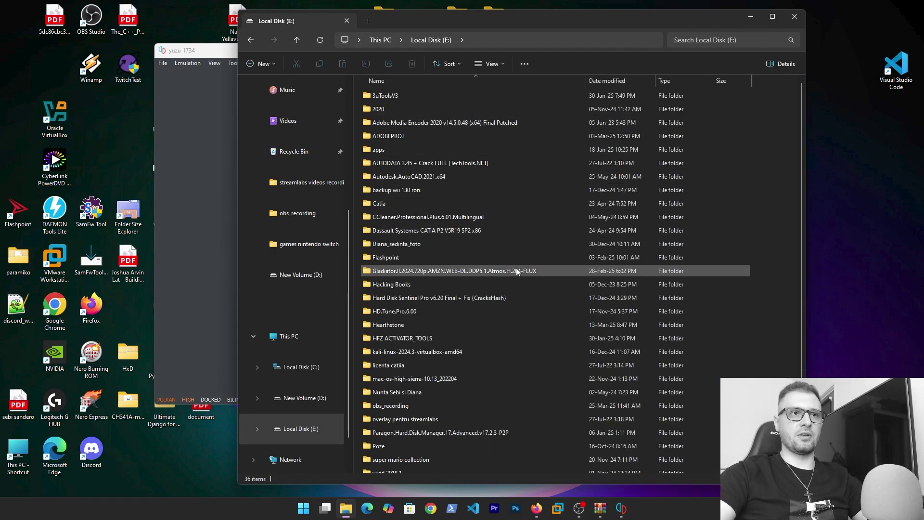
scroll(420, 289, down, 2)
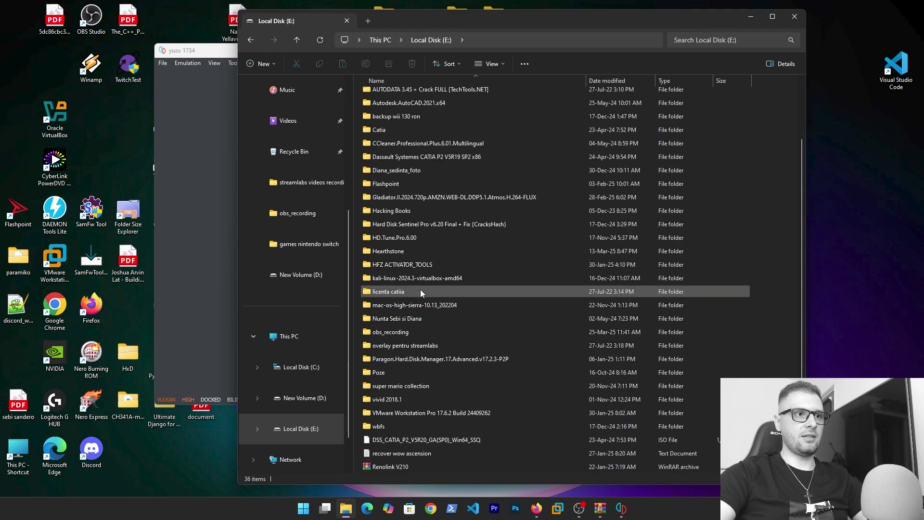
scroll(409, 290, up, 3)
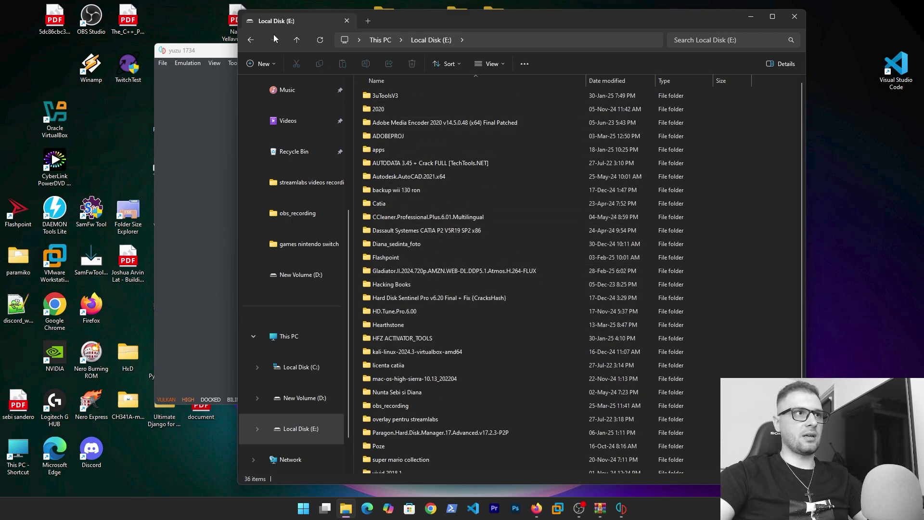
click(251, 40)
Open the games nintendo switch folder on New Volume (D:) and widen the Name column to show full file names
double_click(554, 101)
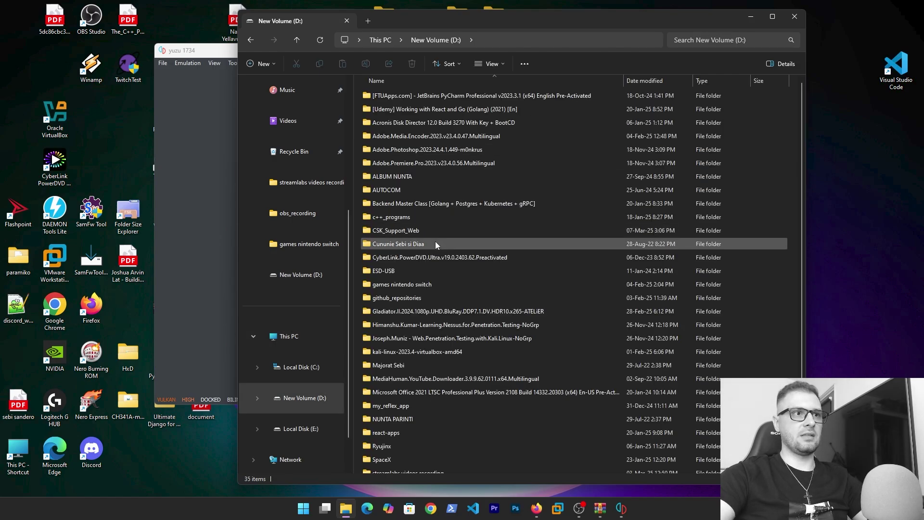
double_click(417, 284)
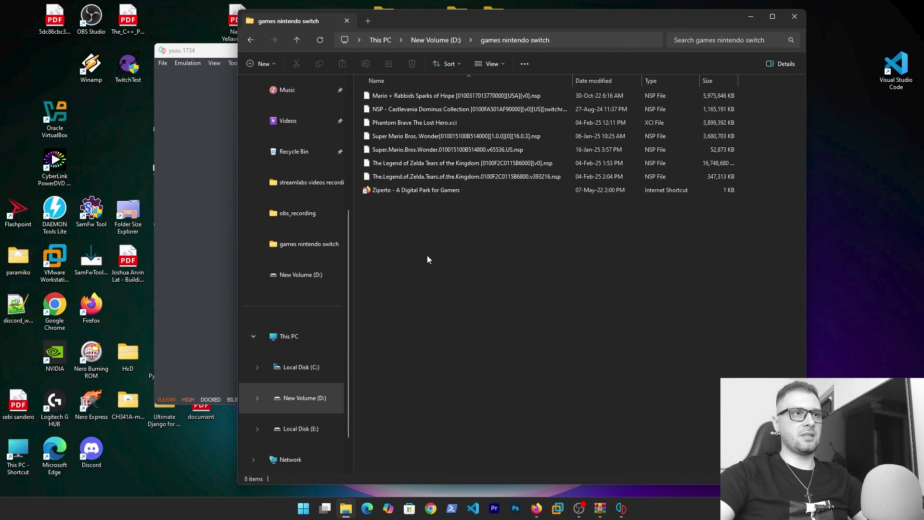
drag(573, 81, 636, 80)
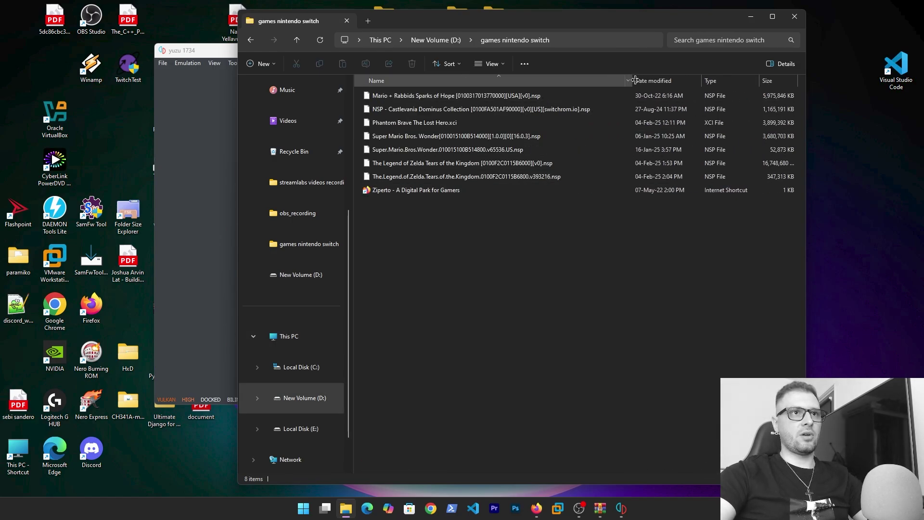
Examine the NSP and XCI game files, comparing the two Legend of Zelda Tears of the Kingdom files
click(539, 96)
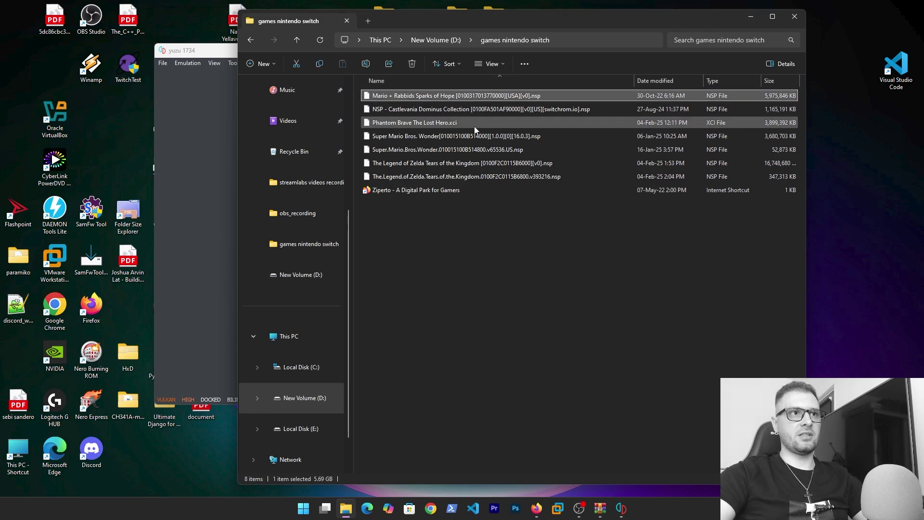
click(455, 124)
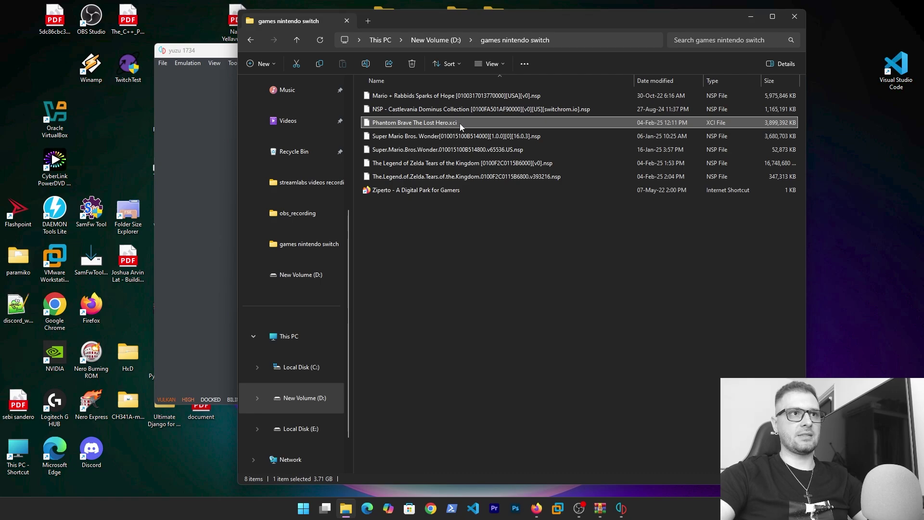
click(462, 137)
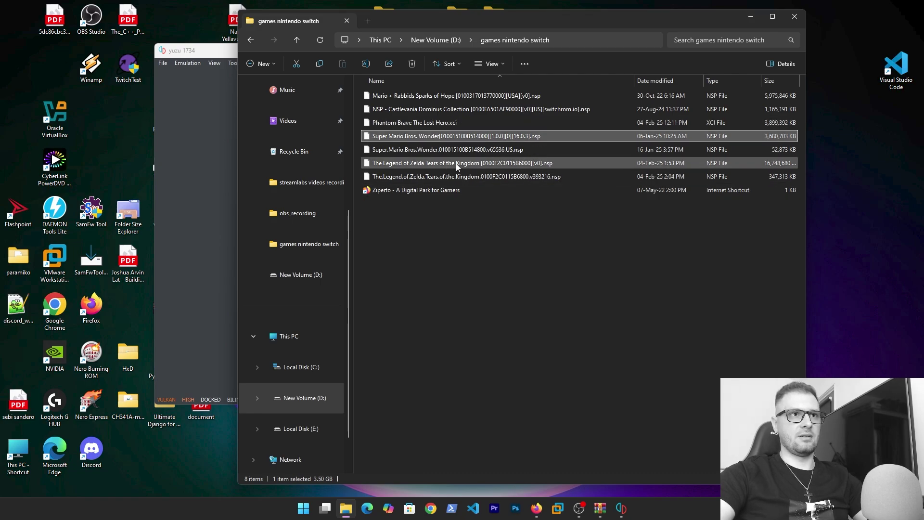
click(463, 173)
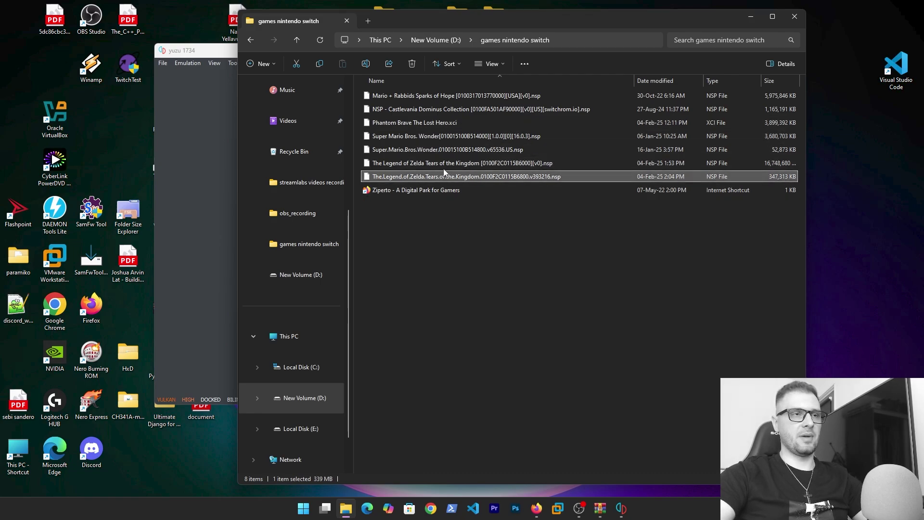
click(424, 166)
click(440, 174)
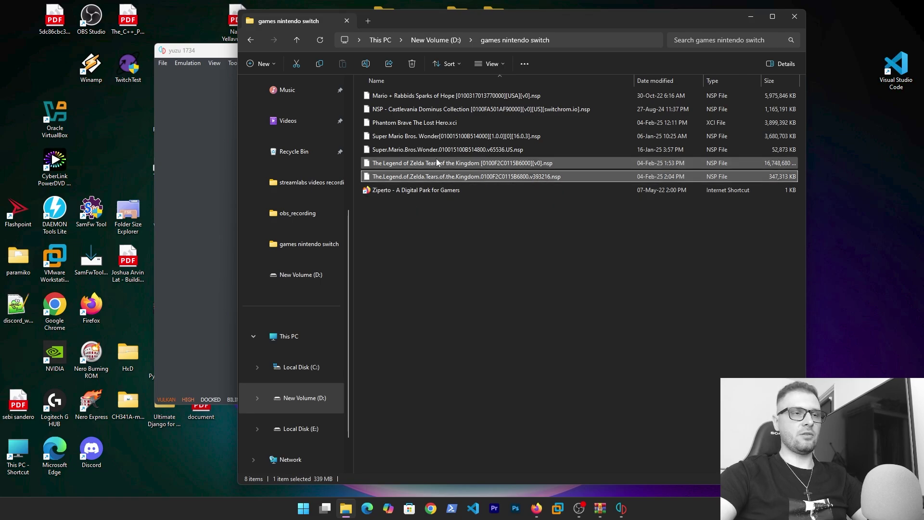
click(436, 159)
click(438, 176)
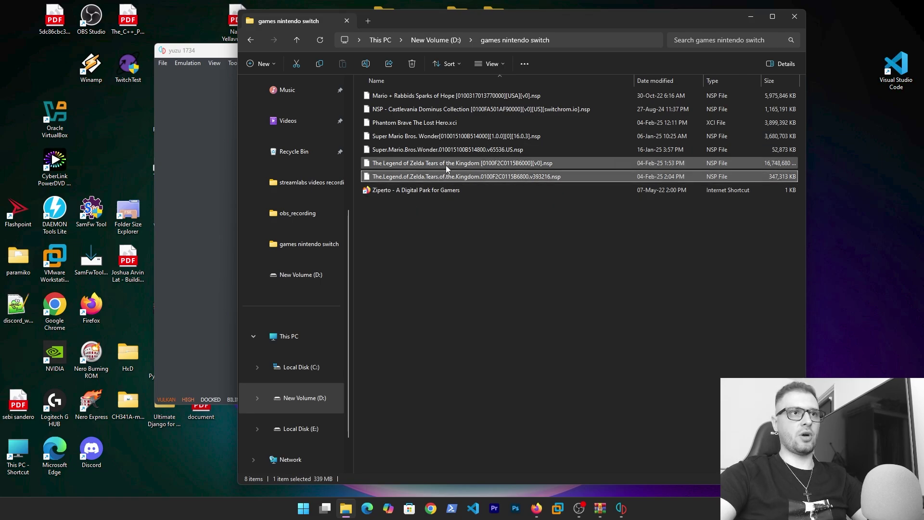
click(494, 164)
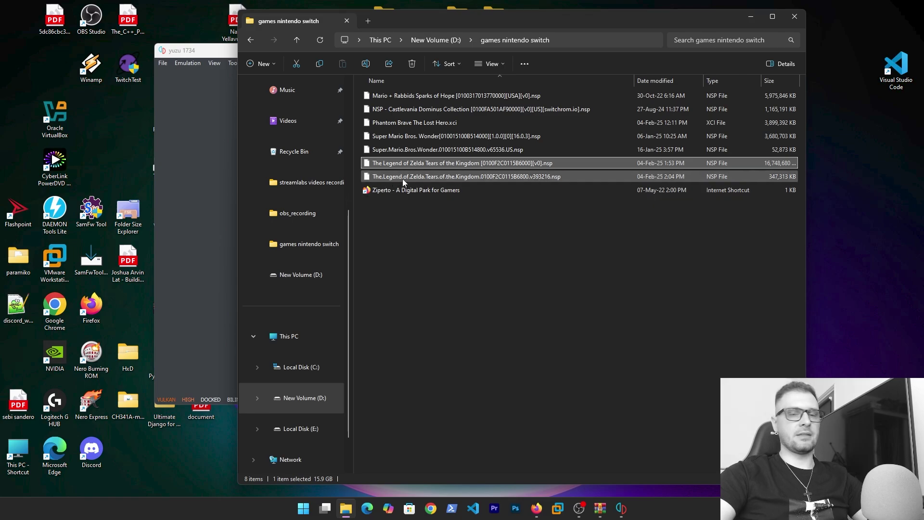
Switch to yuzu and add the games nintendo switch folder on New Volume (D:) to the game list
click(426, 235)
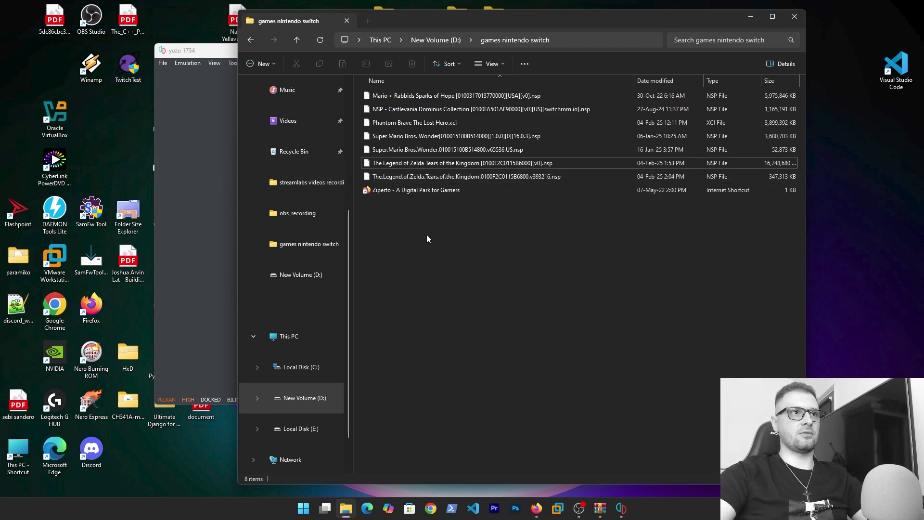
click(214, 181)
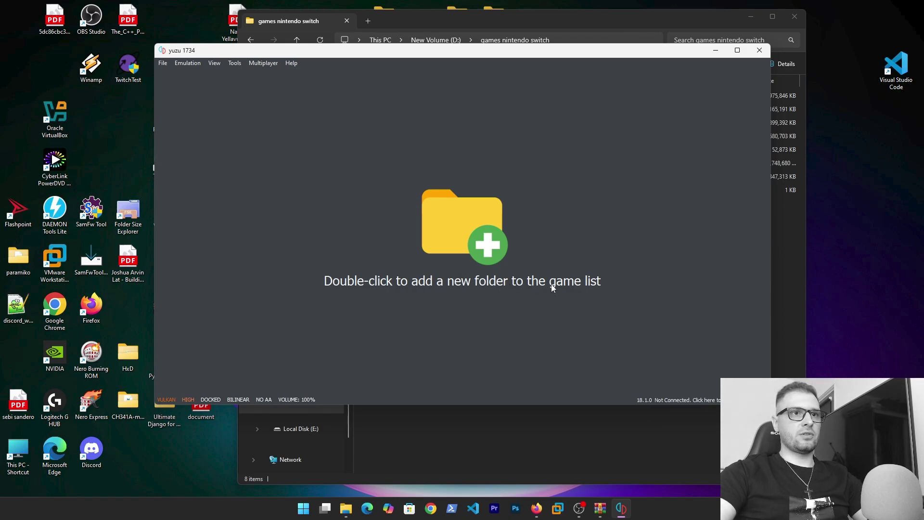
double_click(491, 246)
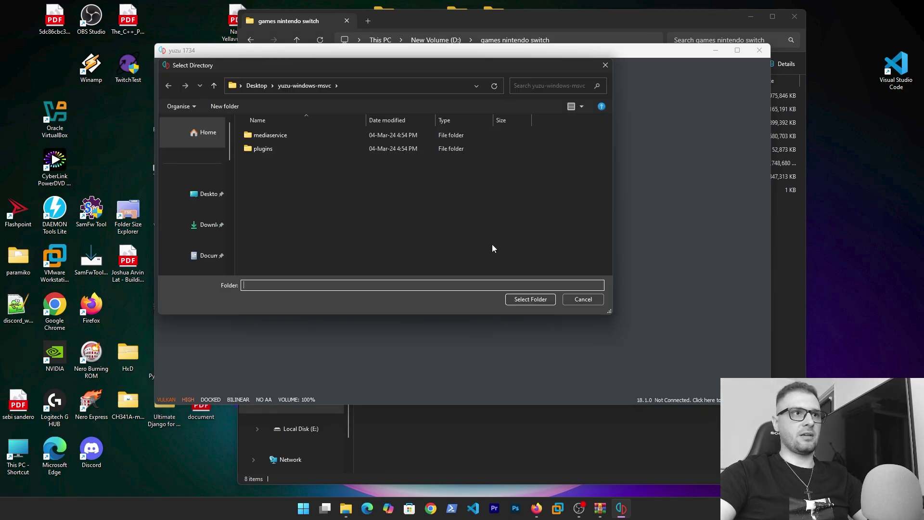
scroll(207, 227, down, 5)
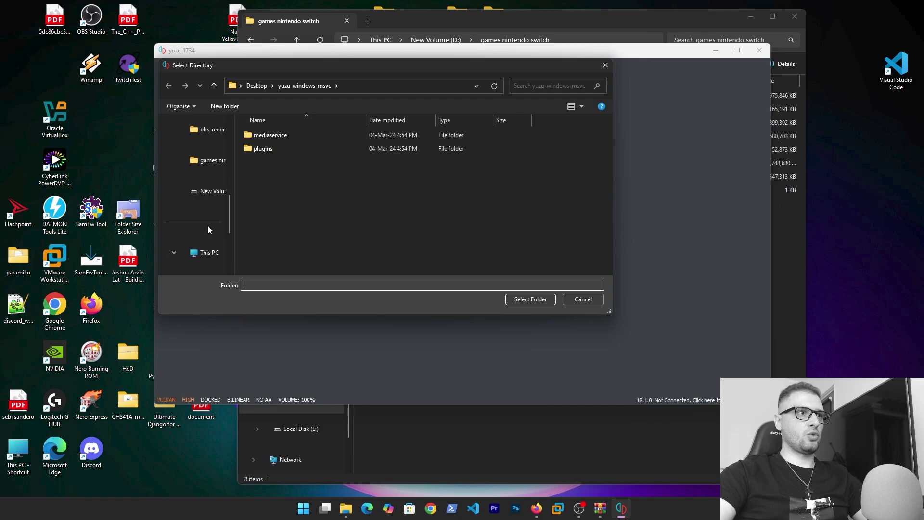
click(199, 253)
double_click(408, 143)
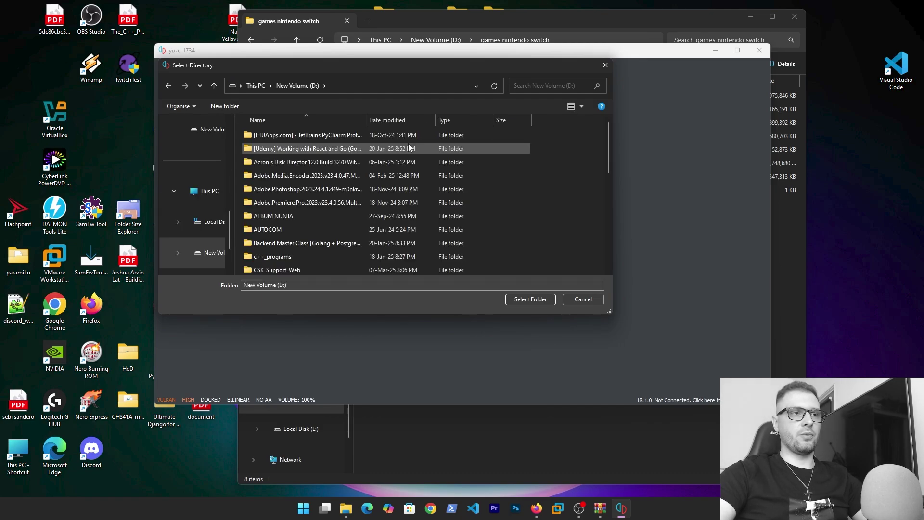
scroll(315, 207, down, 3)
click(265, 220)
click(531, 299)
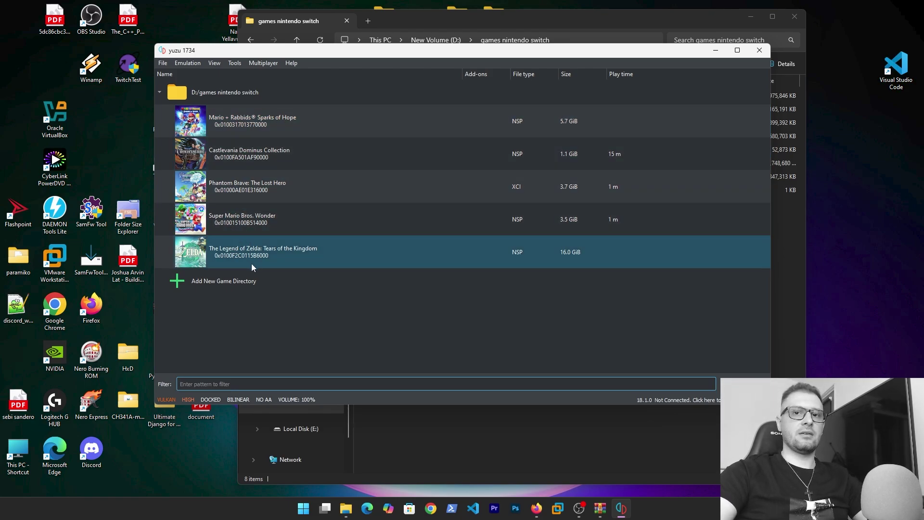
Start Super Mario Bros. Wonder from the game list and maximize the emulator window
click(230, 218)
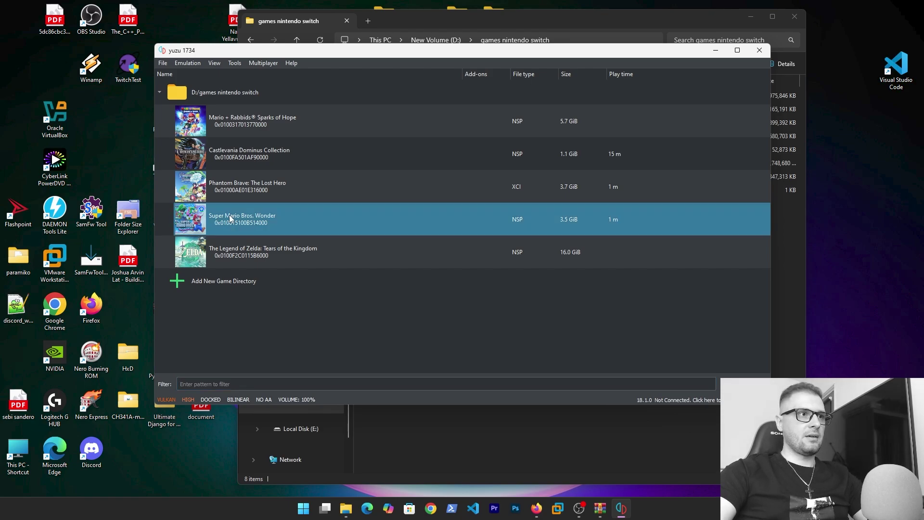
right_click(219, 217)
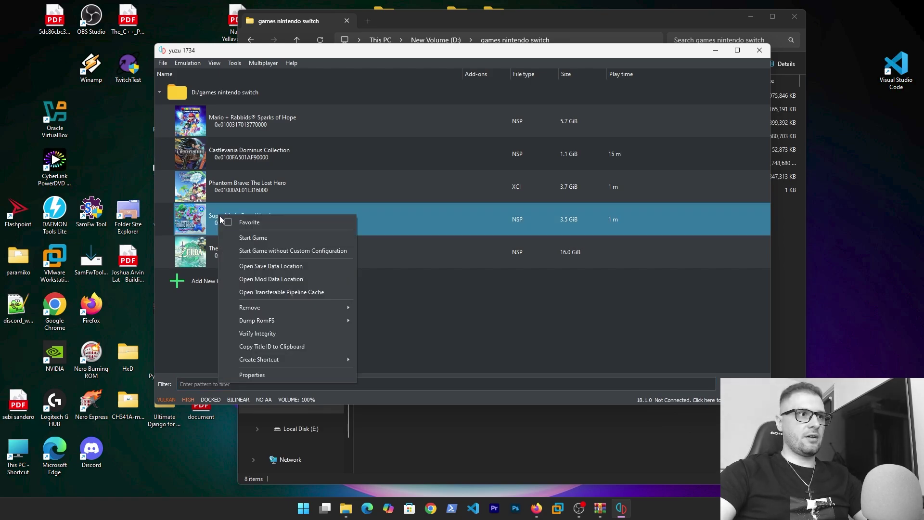
click(249, 238)
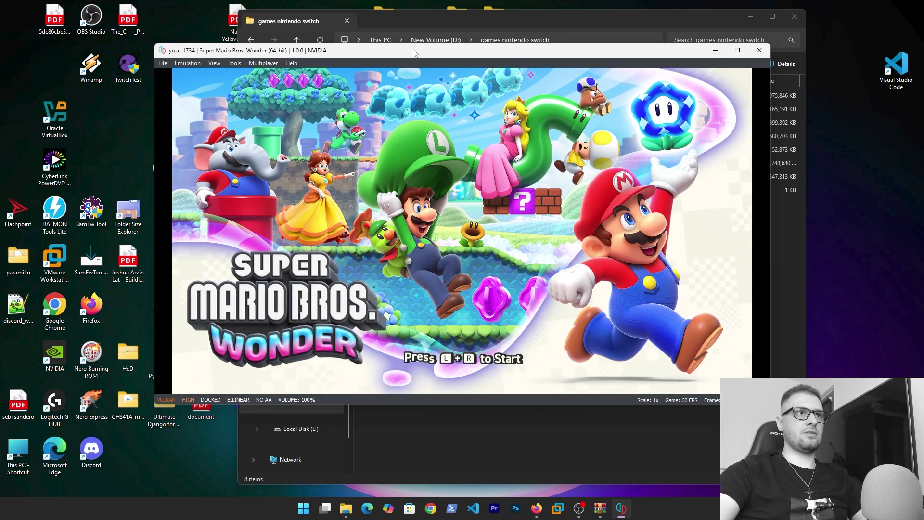
key(super+Up)
Continue past the Super Mario Bros. Wonder title screen, move through the start options and advance the welcome message to begin play
key(q+e)
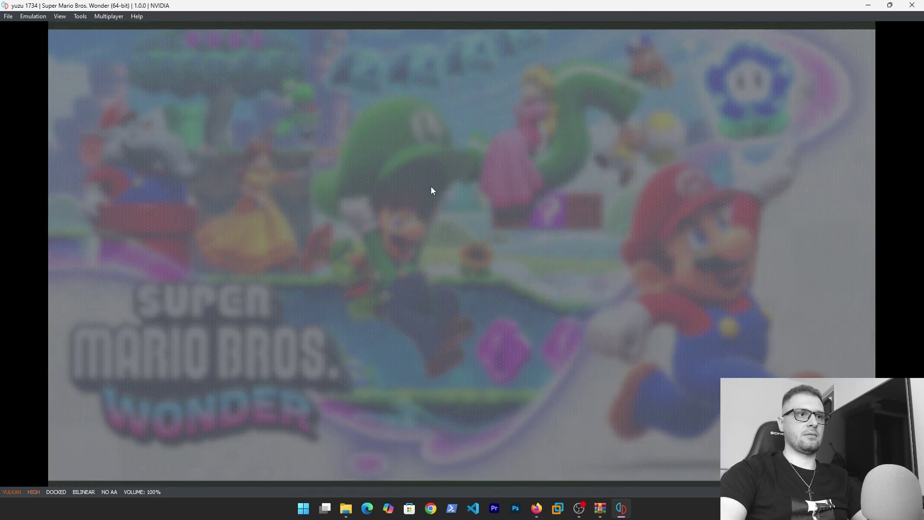
key(d)
key(a)
key(d)
key(a)
key(d)
key(a)
key(c)
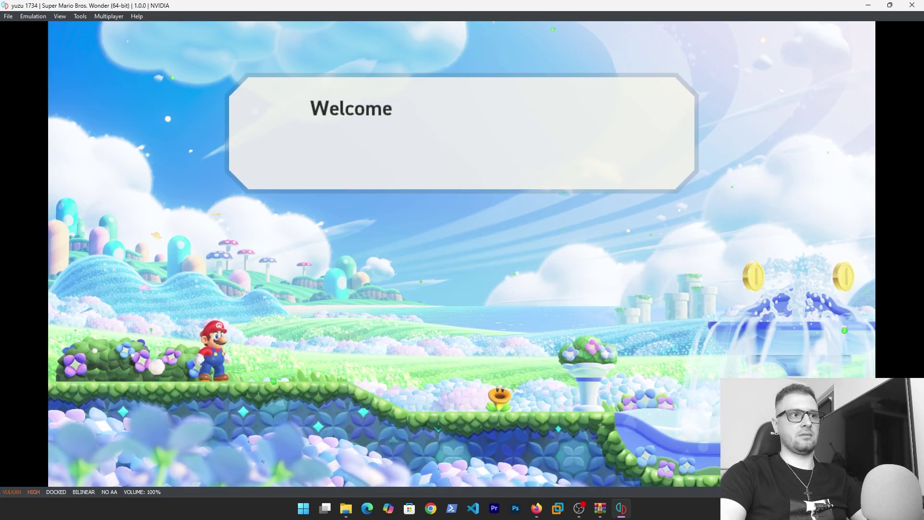
key(c)
key(c)
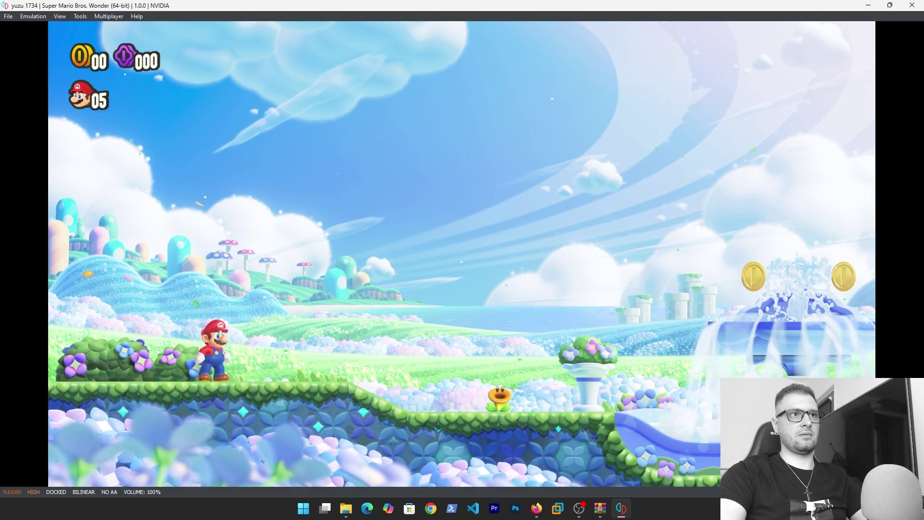
Run and jump Mario through the opening area past the fountain, music blocks and large tree, collecting coins until the castle title scene
key(Right)
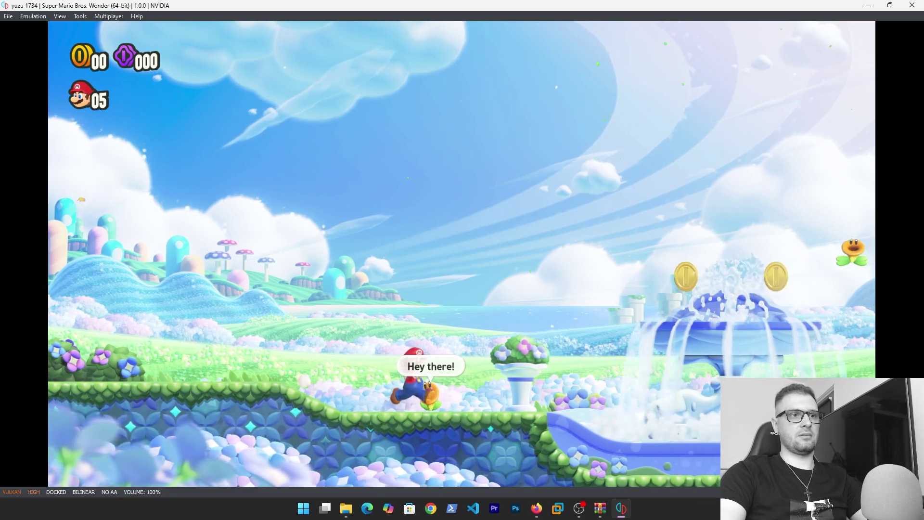
key(c)
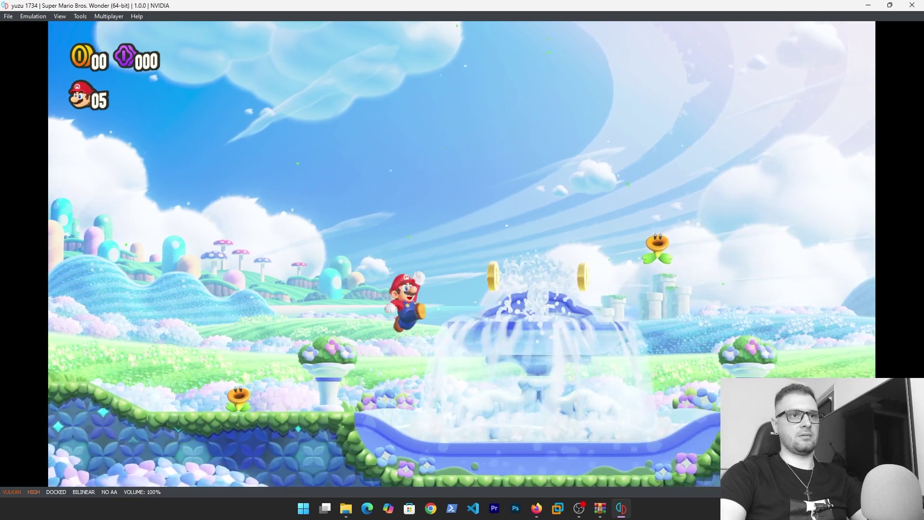
key(c)
key(Right)
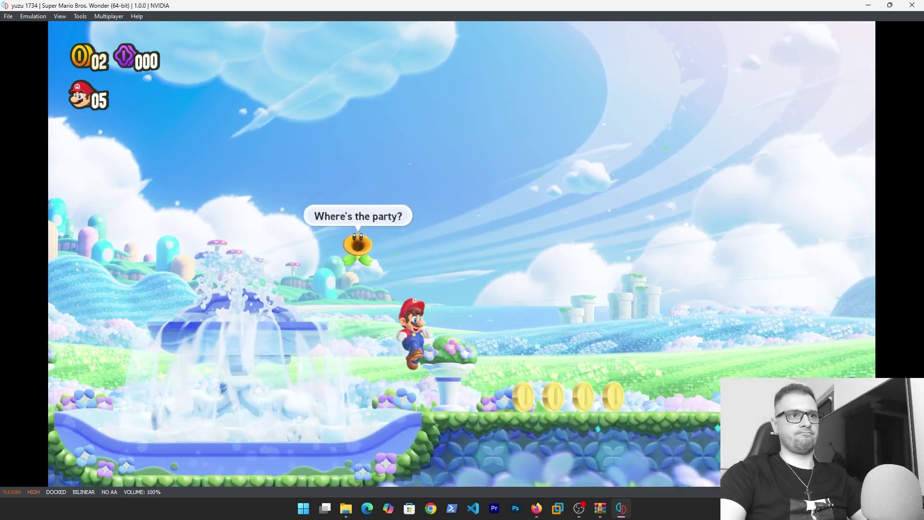
key(Right)
key(Right)
key(c)
key(Right)
key(c)
key(Right)
key(c)
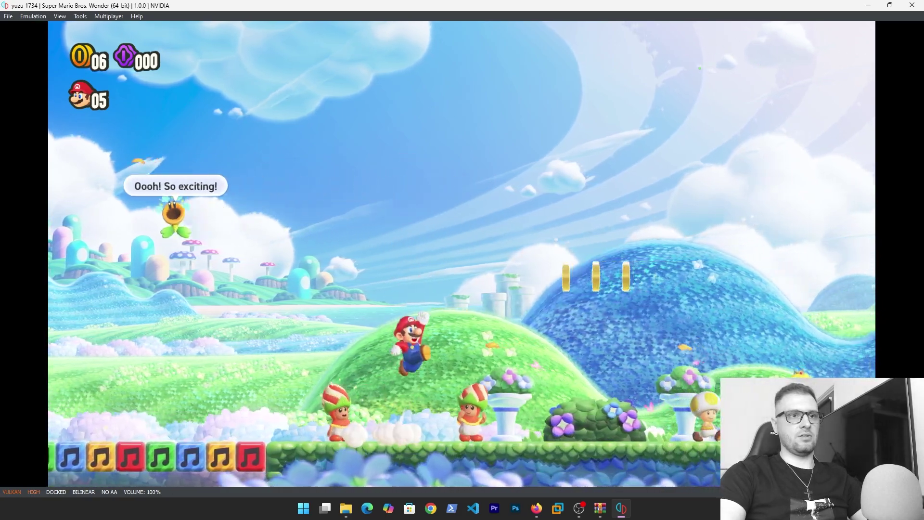
key(c)
key(Right)
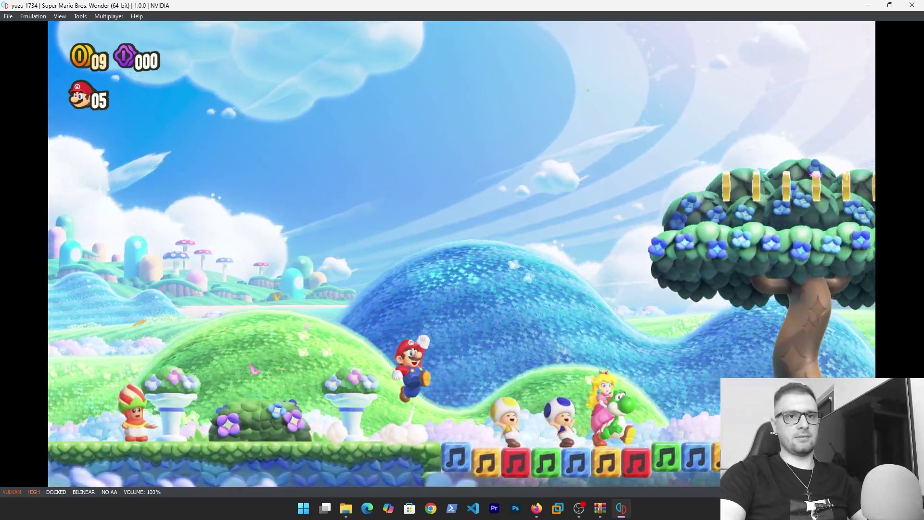
key(c)
key(Right)
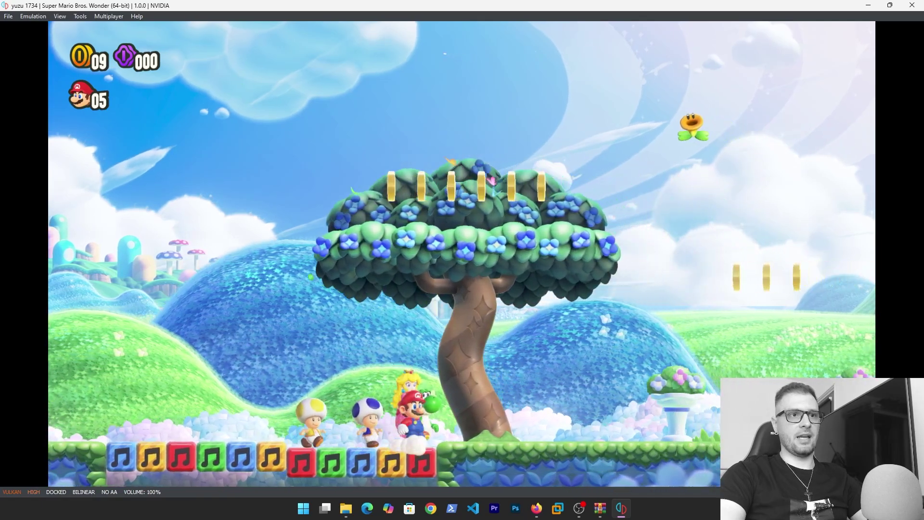
key(Right)
key(c)
key(Right)
key(c)
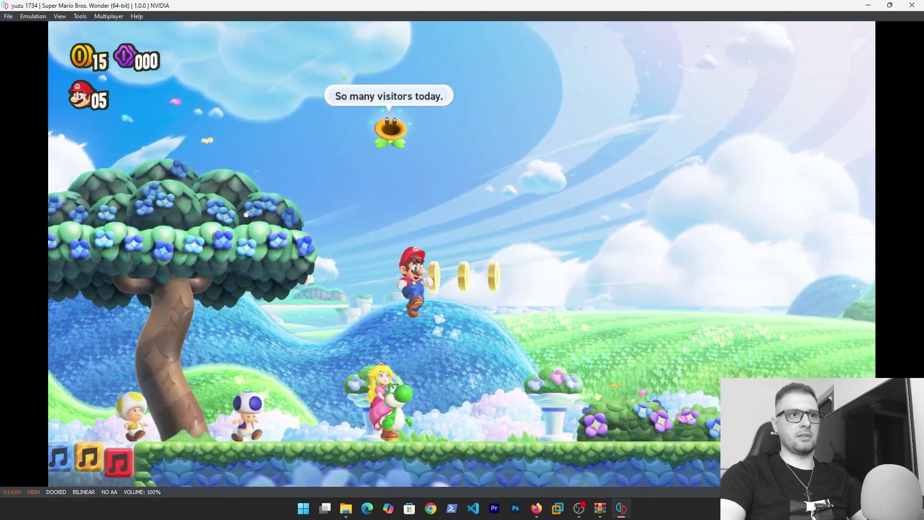
key(Right)
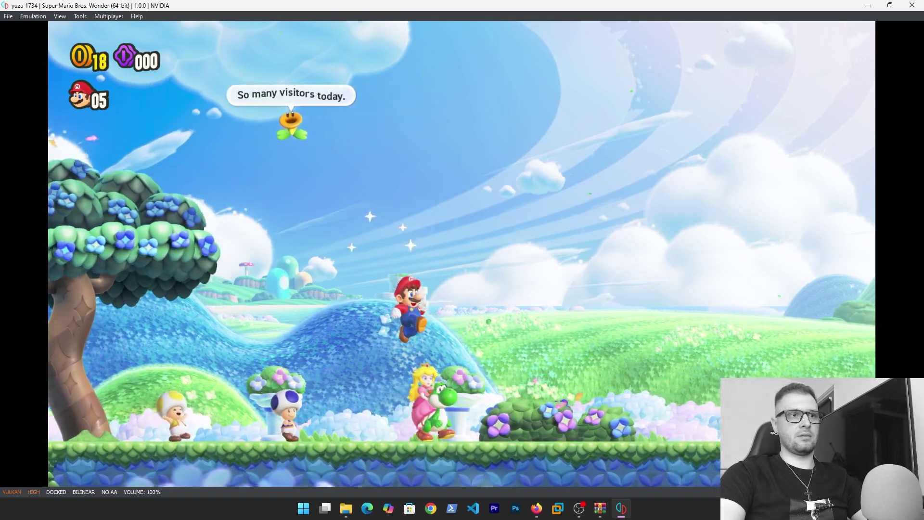
key(Right)
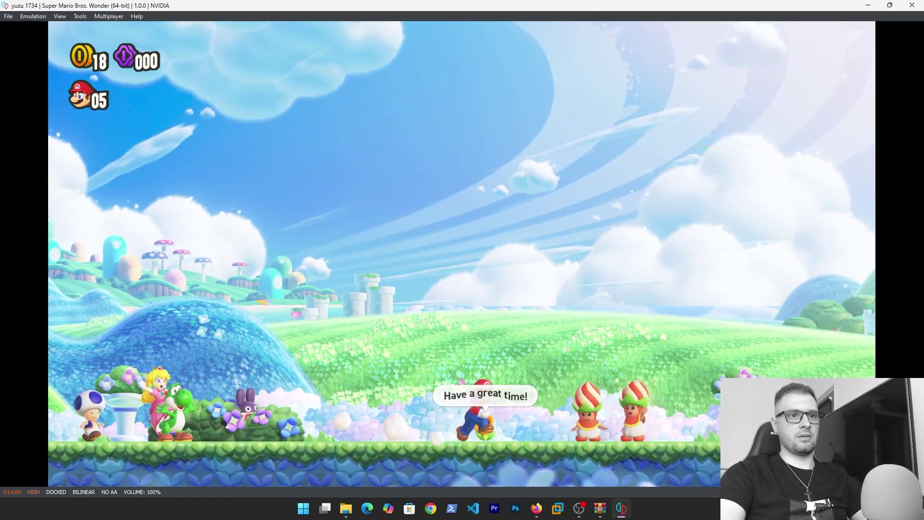
key(c)
key(Right)
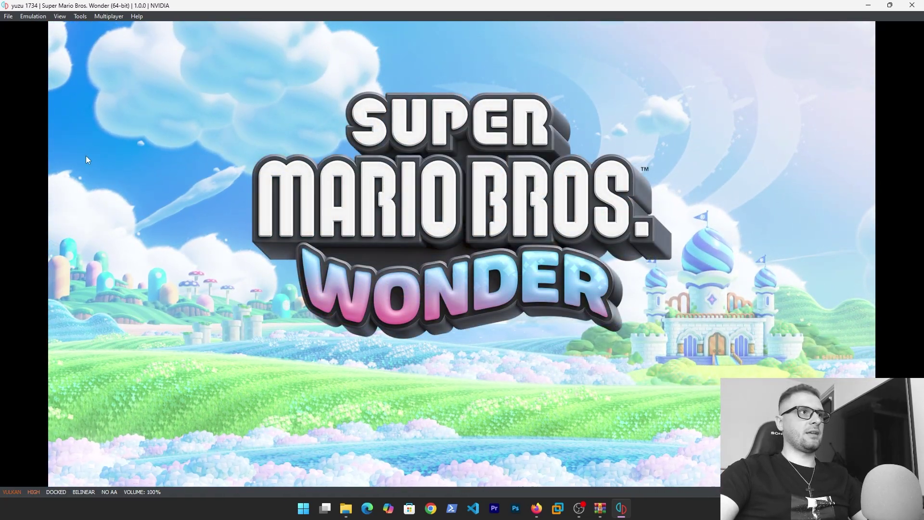
Stop the running emulation and launch Mario + Rabbids Sparks of Hope from the game list
click(45, 18)
click(38, 49)
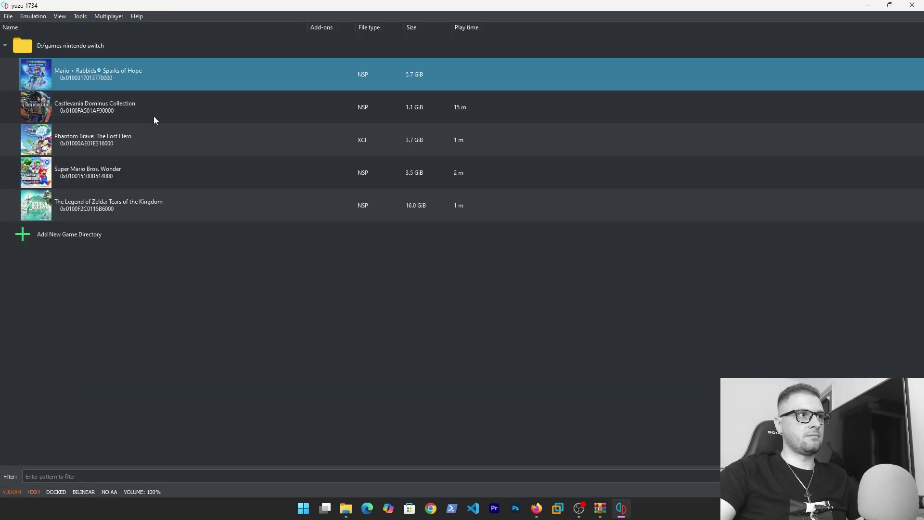
key(Return)
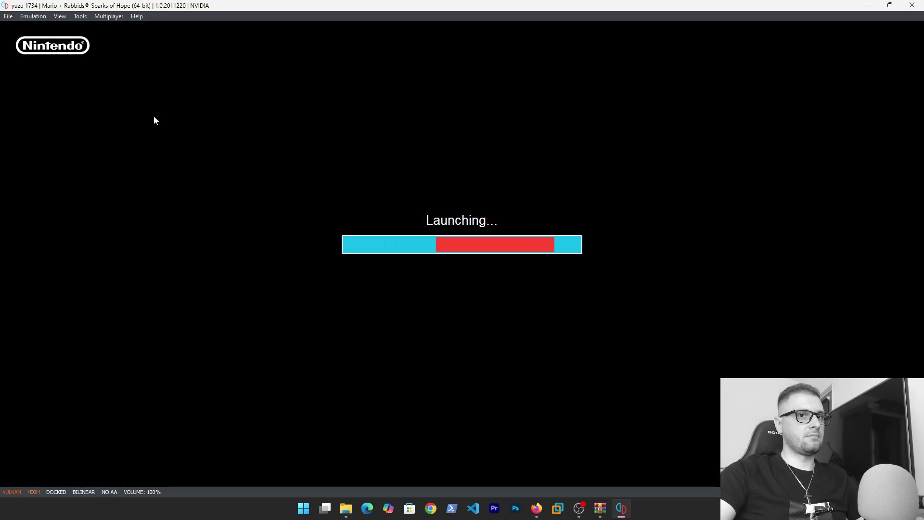